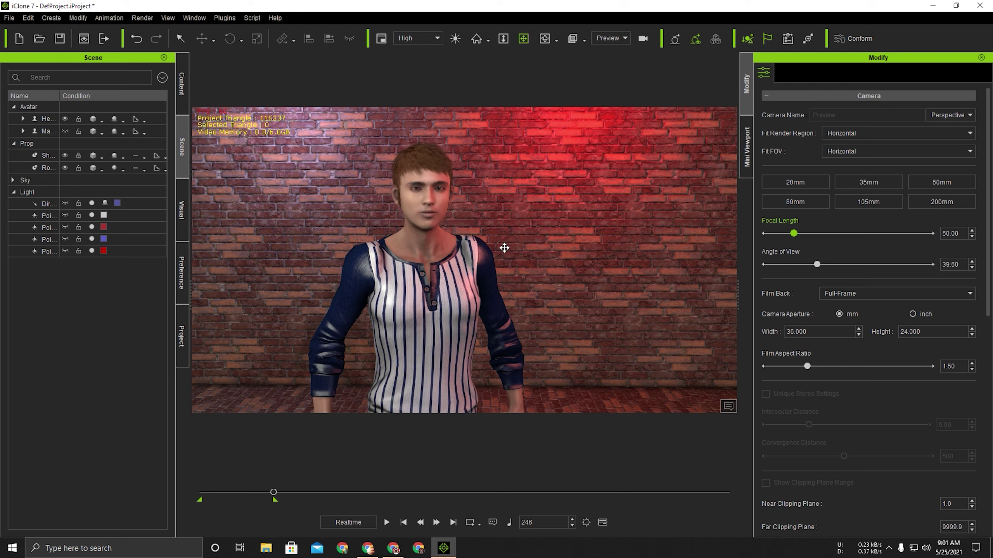
Play the avatar's animation, zoom out and orbit the view, then rewind to frame 1.
key("space")
scroll(447, 174, "down", 2)
scroll(429, 184, "down", 2)
scroll(500, 333, "down", 2)
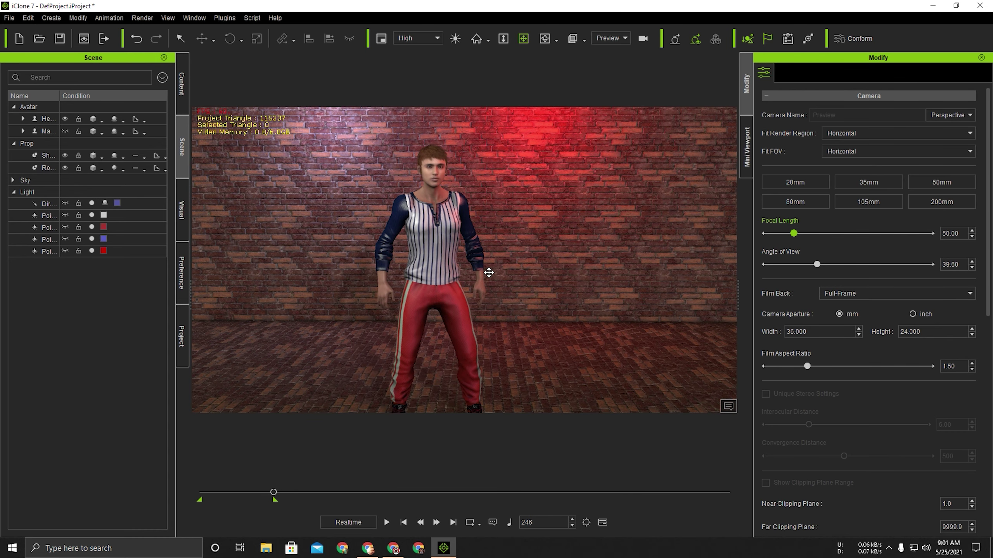
scroll(478, 277, "down", 1)
scroll(478, 276, "down", 2)
scroll(469, 387, "down", 2)
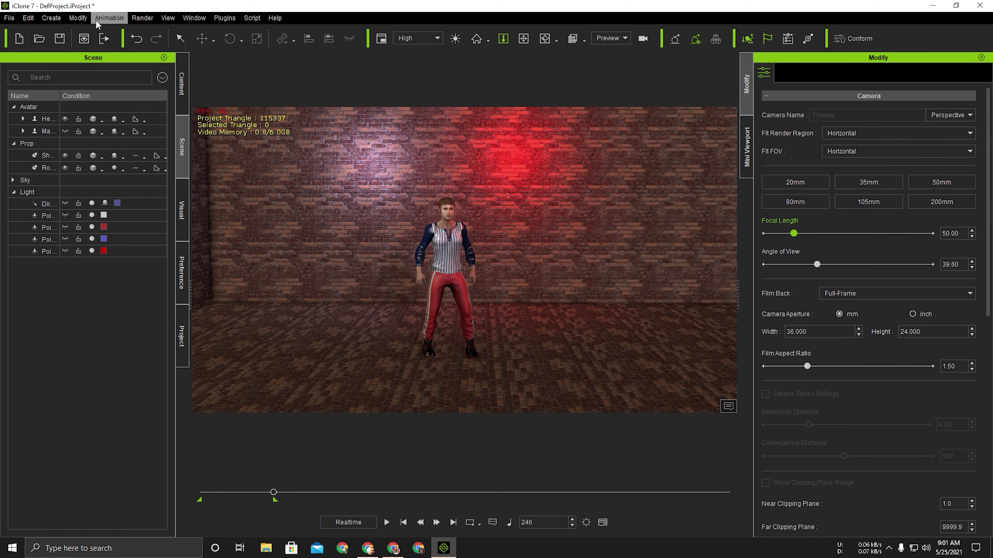
right_click_drag(418, 227, 349, 366)
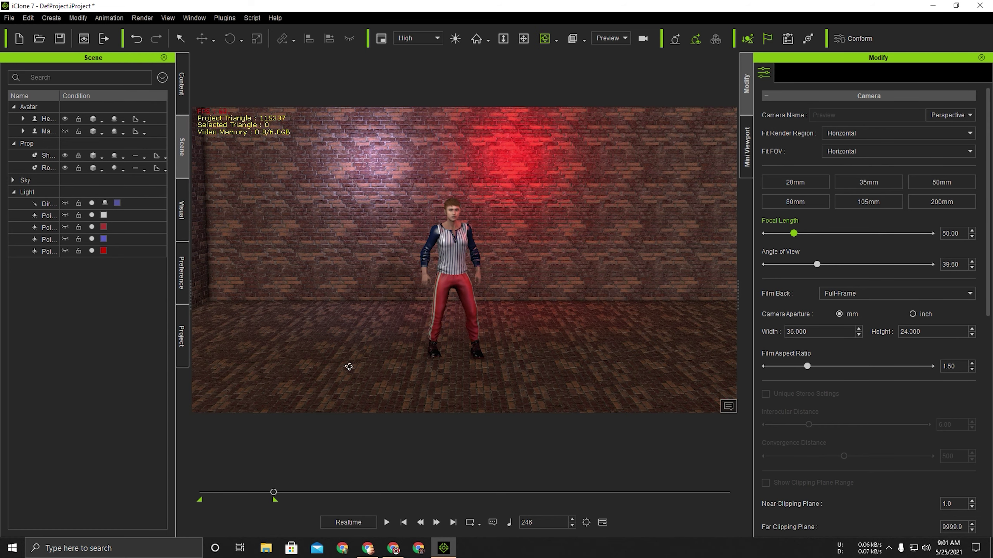
left_click_drag(269, 494, 188, 499)
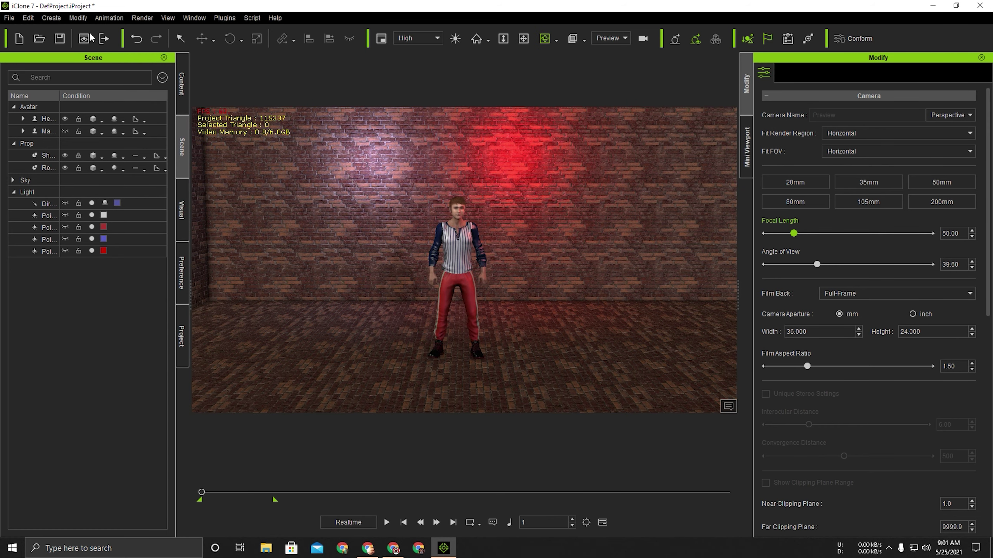
Create a new camera via Create > Camera and zoom it in toward the avatar.
left_click(54, 17)
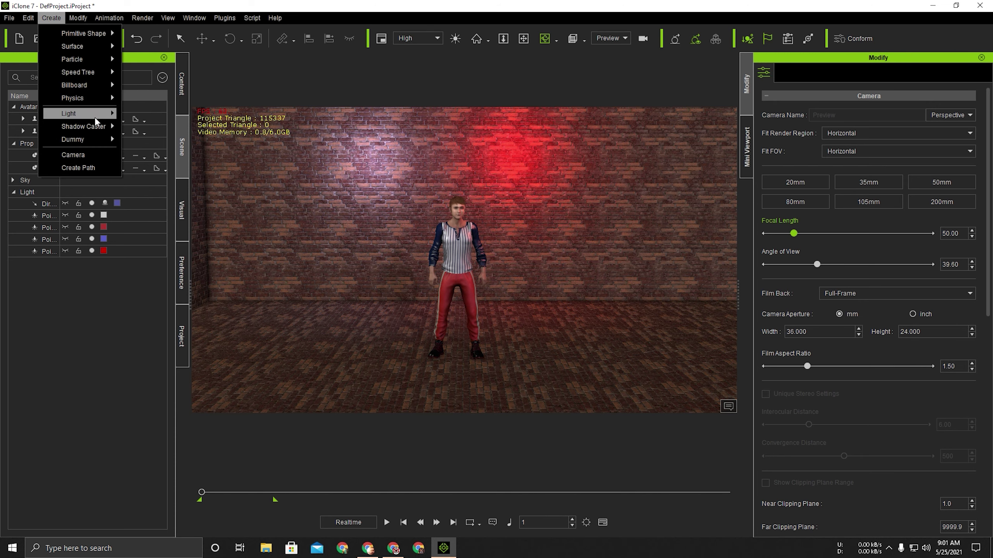
left_click(90, 155)
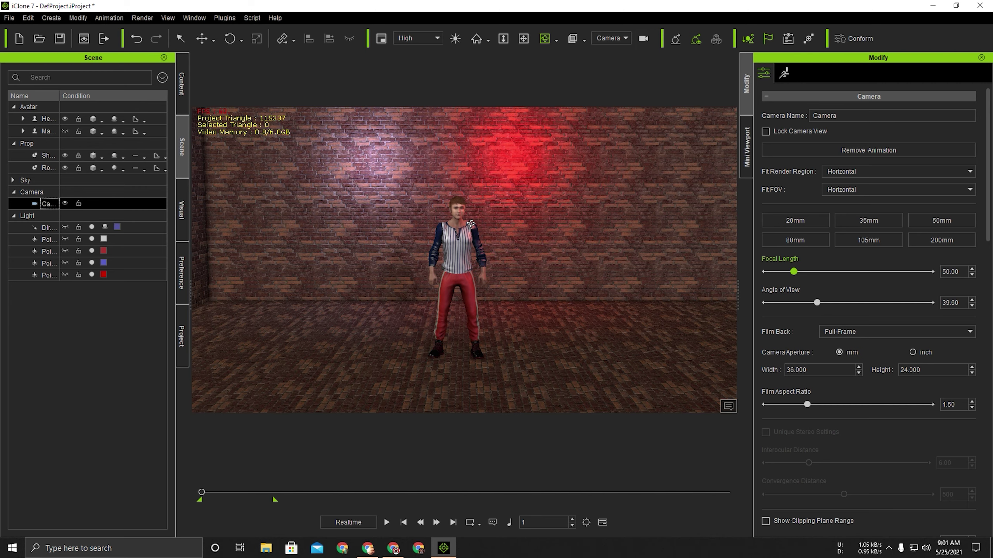
scroll(447, 251, "up", 3)
scroll(460, 225, "up", 3)
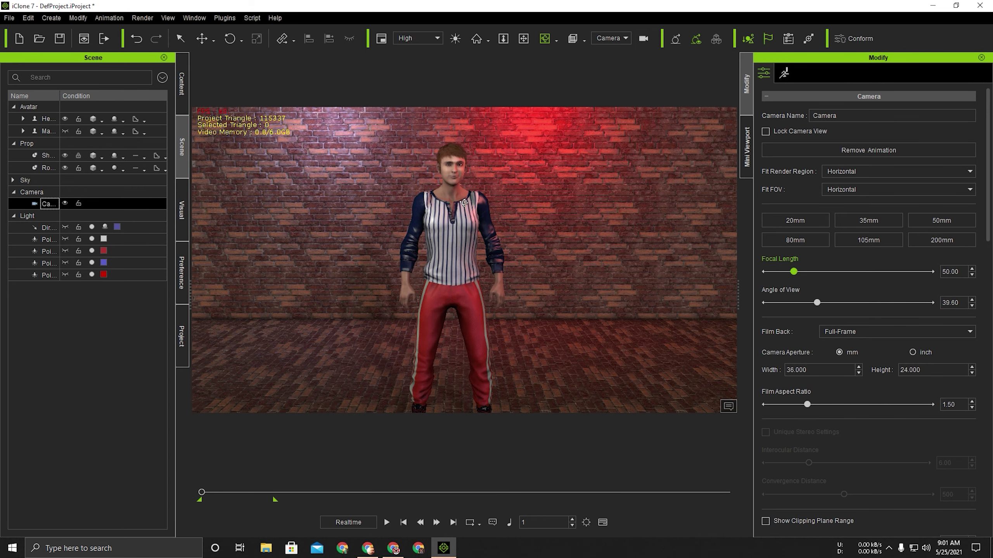
Play the animation through the camera, scrub the timeline and orbit to a side view.
key("space")
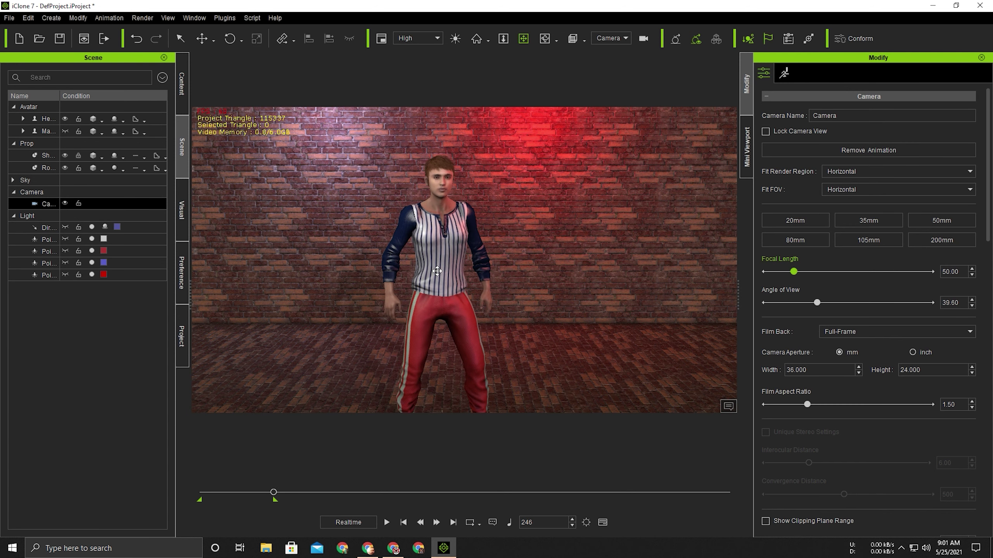
left_click_drag(275, 494, 202, 494)
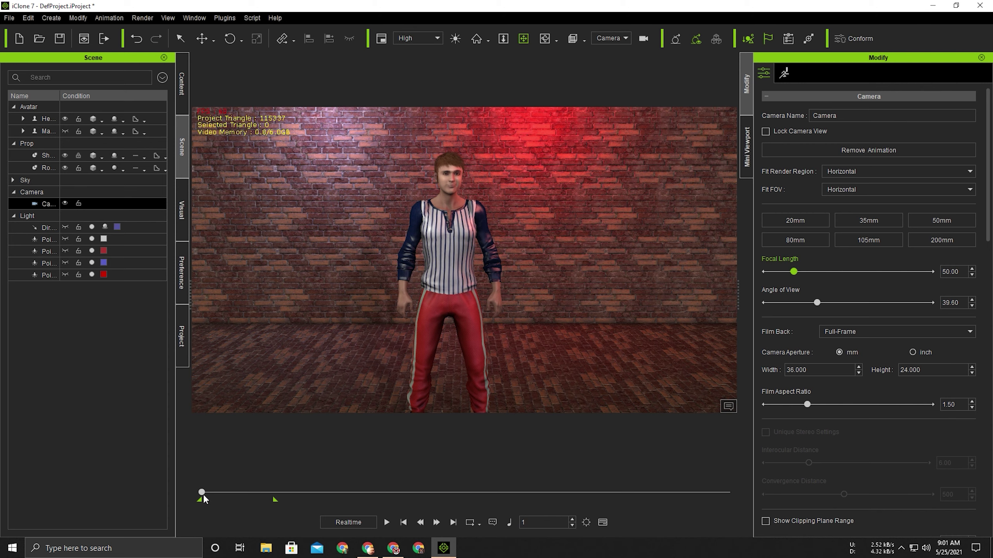
mouse_move(206, 494)
left_mouse_down()
mouse_move(225, 495)
mouse_move(192, 496)
left_mouse_up()
mouse_move(353, 261)
left_mouse_down()
mouse_move(735, 267)
mouse_move(436, 258)
mouse_move(408, 441)
mouse_move(486, 332)
mouse_move(485, 249)
mouse_move(535, 106)
mouse_move(441, 291)
mouse_move(473, 272)
mouse_move(227, 245)
left_mouse_up()
scroll(435, 257, "up", 3)
Delete the existing camera, create a fresh one, and clear the selection.
left_click(441, 292)
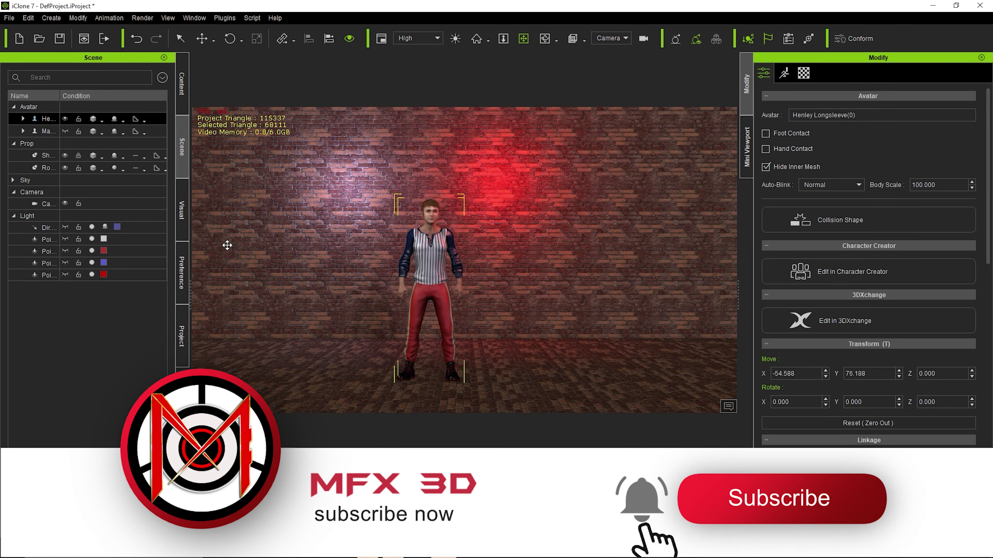
left_click(43, 203)
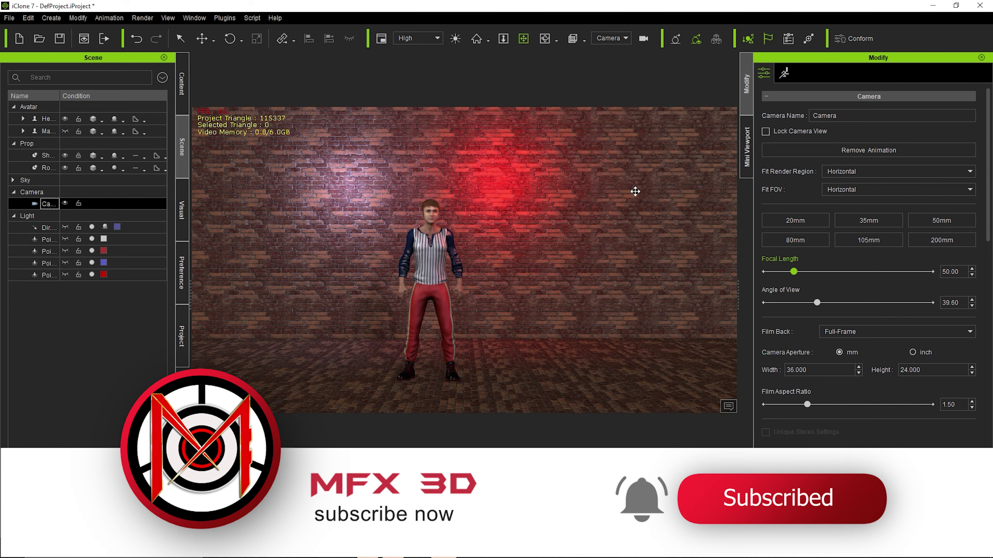
key("Delete")
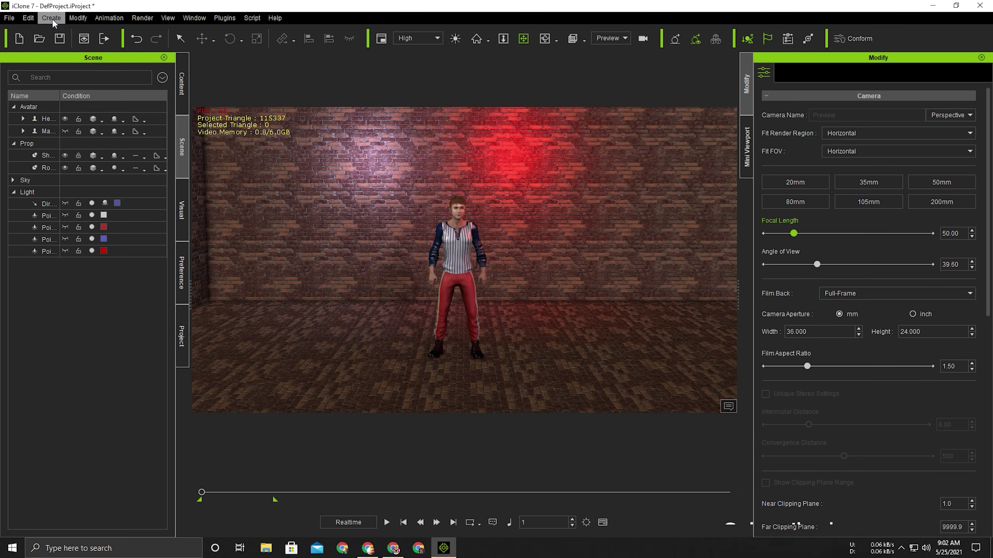
left_click(51, 18)
left_click(94, 155)
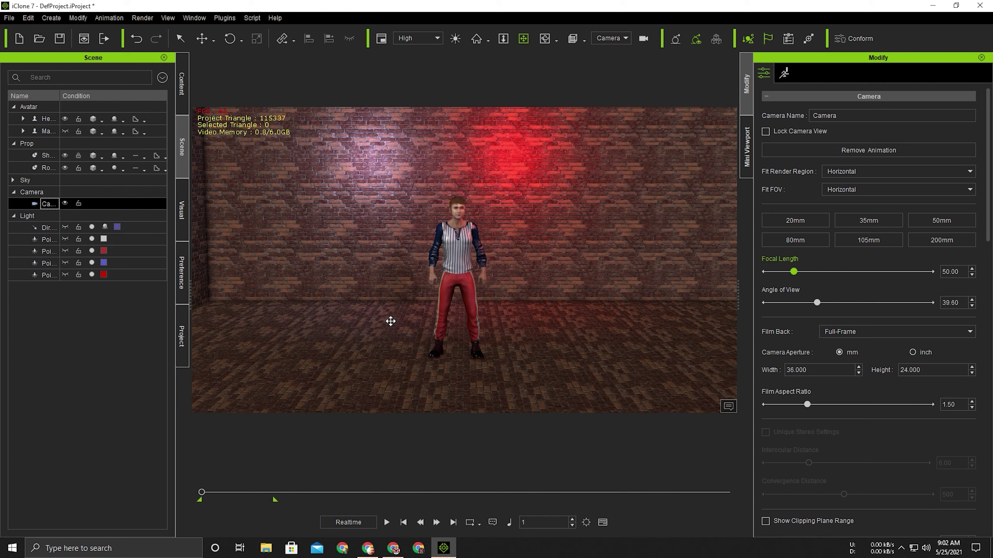
key("Escape")
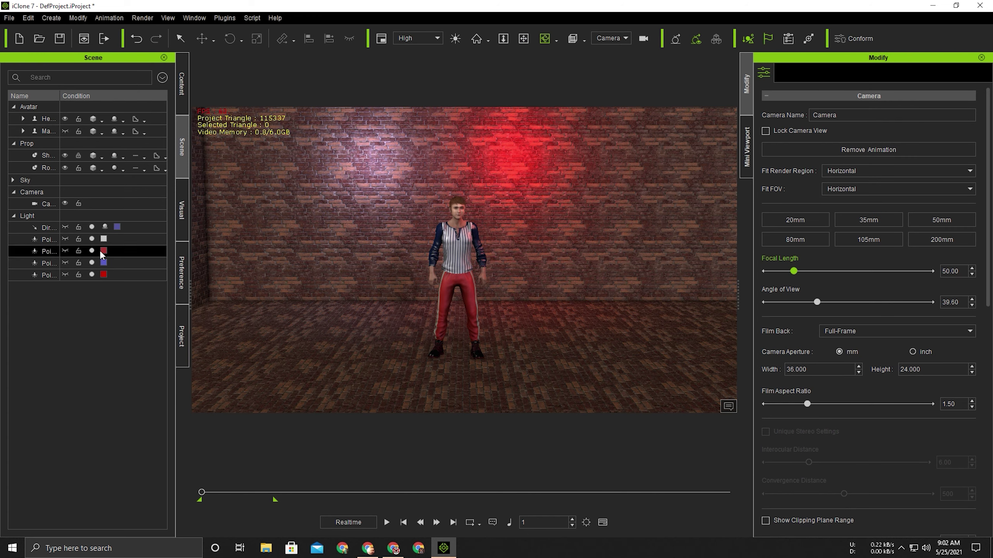
Select the avatar, orbit around it, scrub to about frame 245, and return to a front view.
left_click(45, 204)
left_click(461, 266)
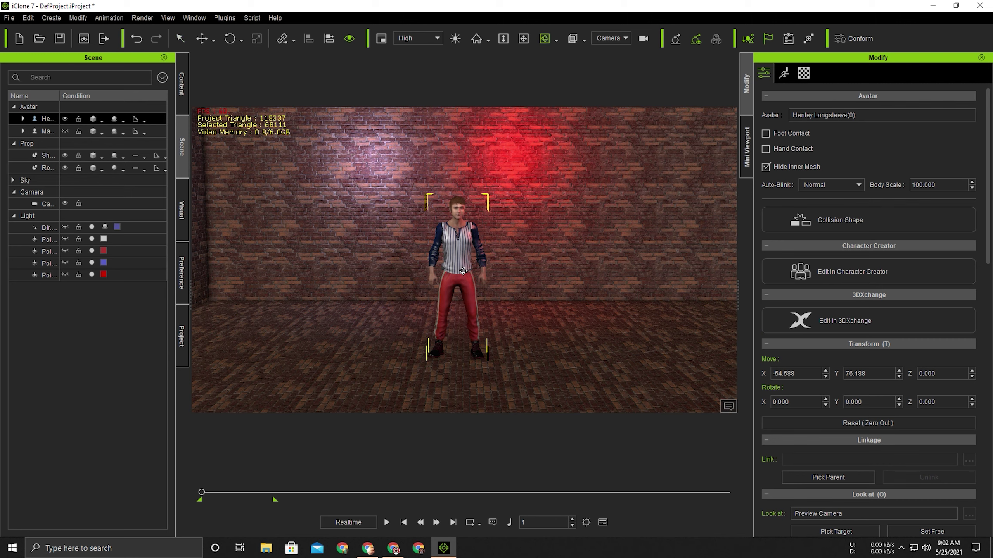
left_click_drag(489, 292, 704, 294)
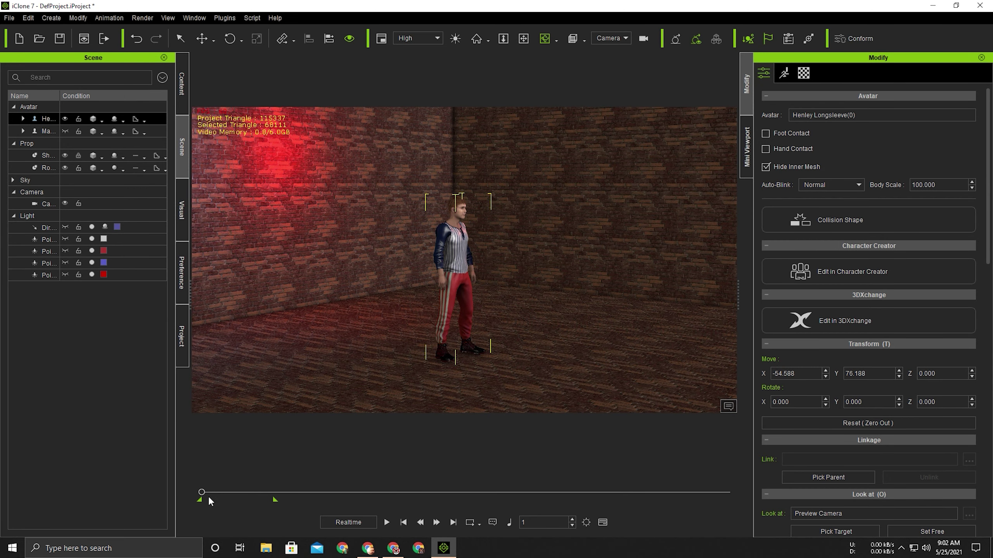
left_click_drag(208, 492, 276, 499)
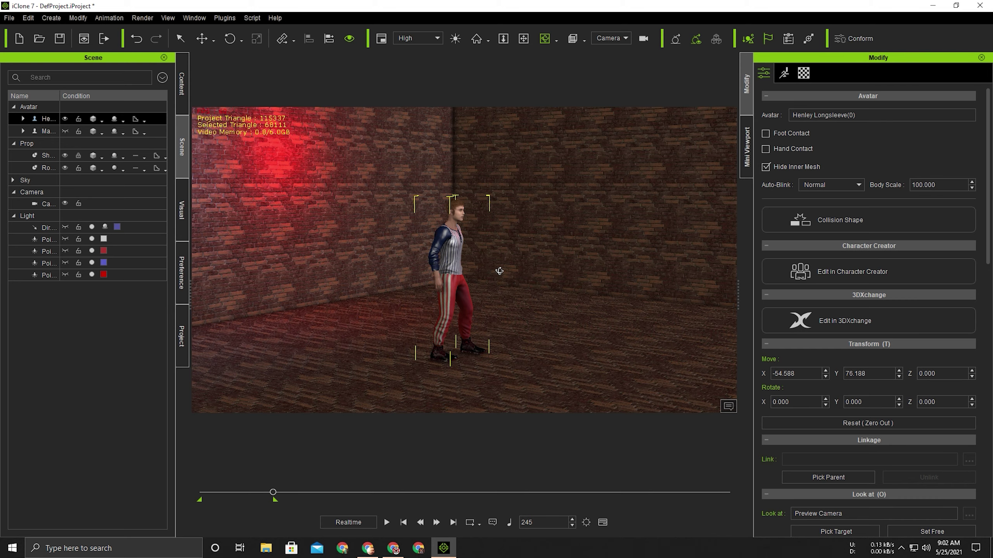
left_click_drag(500, 271, 145, 271)
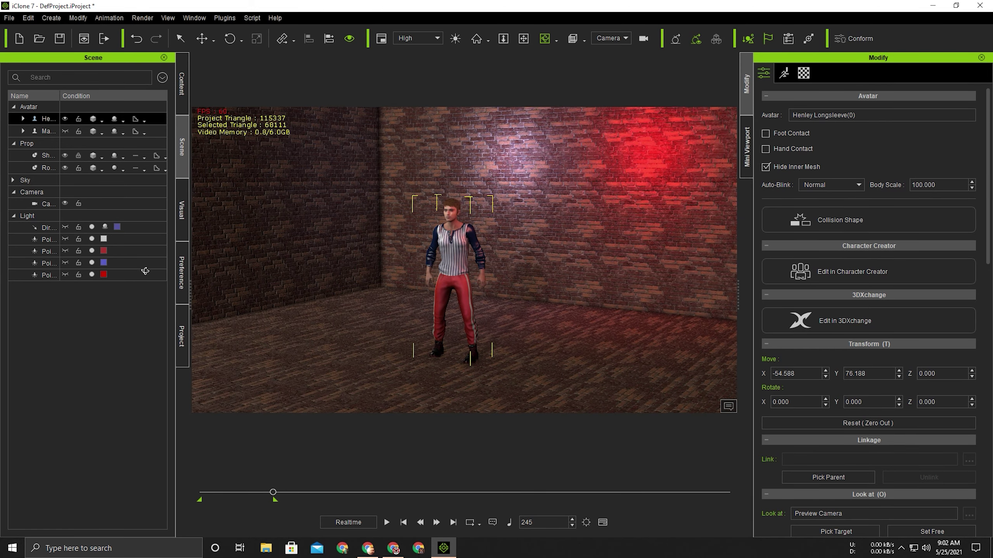
Play the animation, stop it at frame 139, and select the camera.
left_click(386, 523)
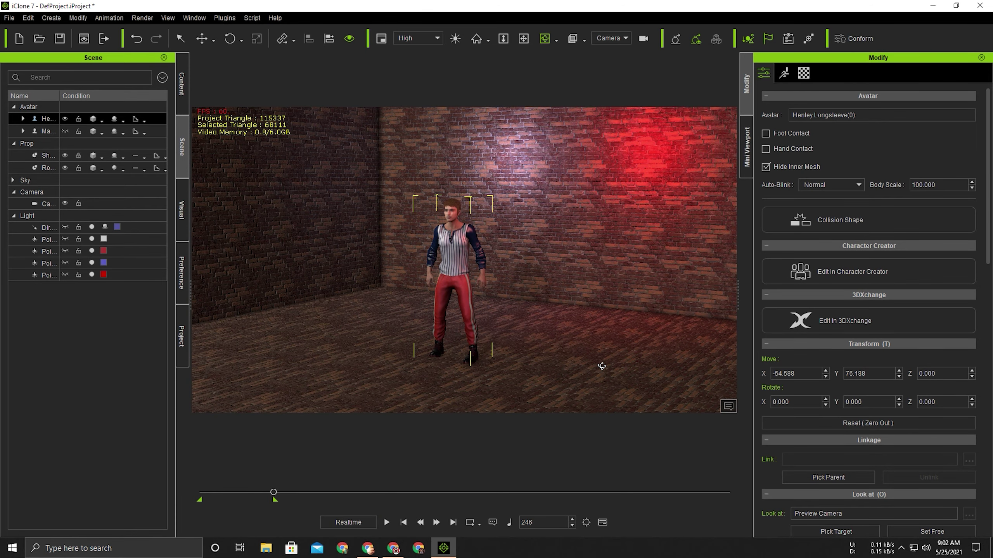
left_click(388, 524)
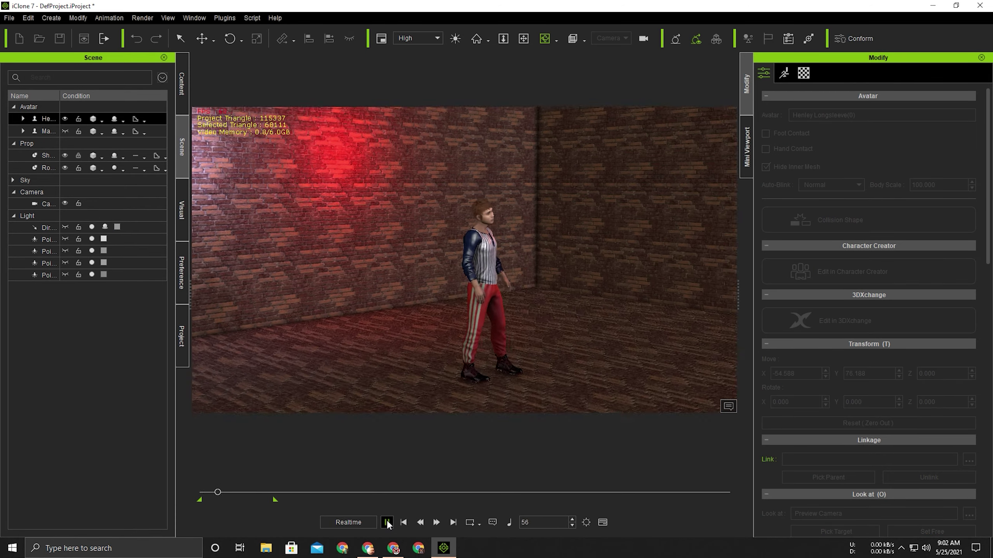
left_click(387, 523)
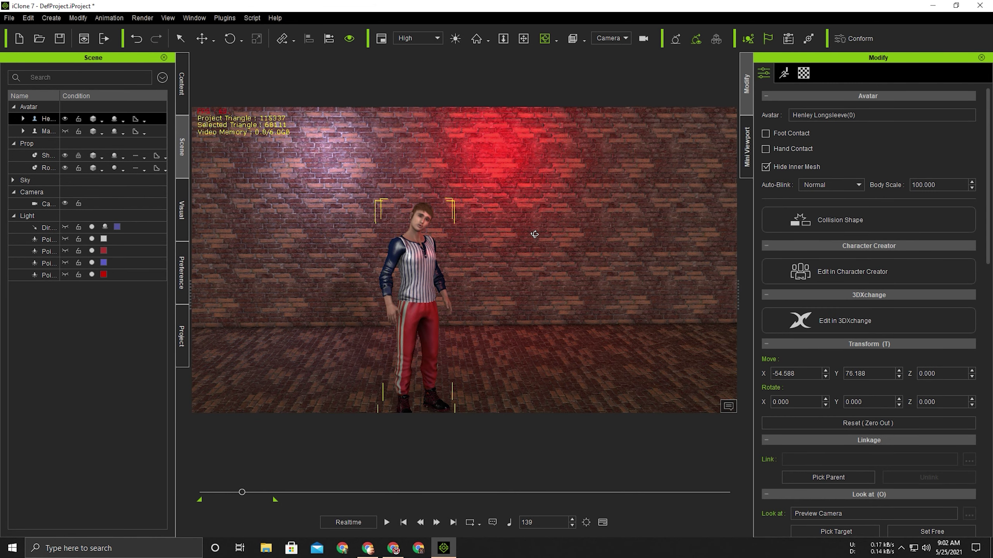
left_click(43, 204)
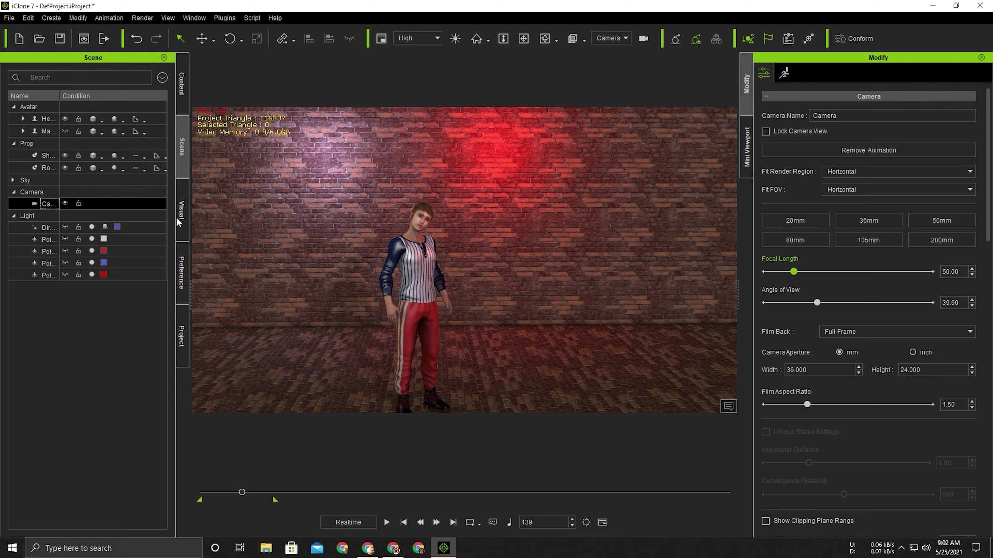
Rewind to frame 1, orbit the camera sideways and tilt it down, then jump to frame 239.
right_click(300, 219)
left_click_drag(239, 495, 111, 483)
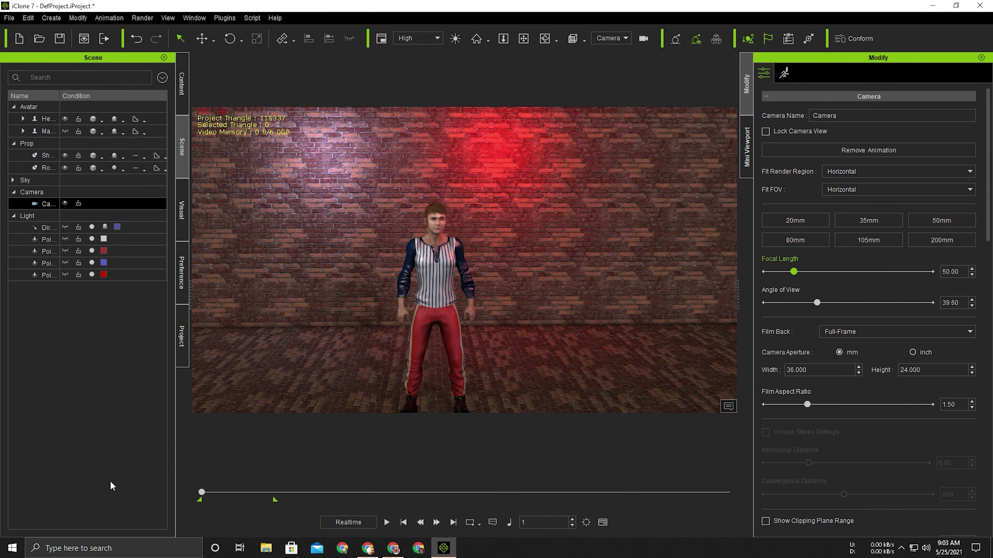
mouse_move(527, 354)
right_mouse_down()
mouse_move(660, 353)
mouse_move(454, 351)
right_mouse_up()
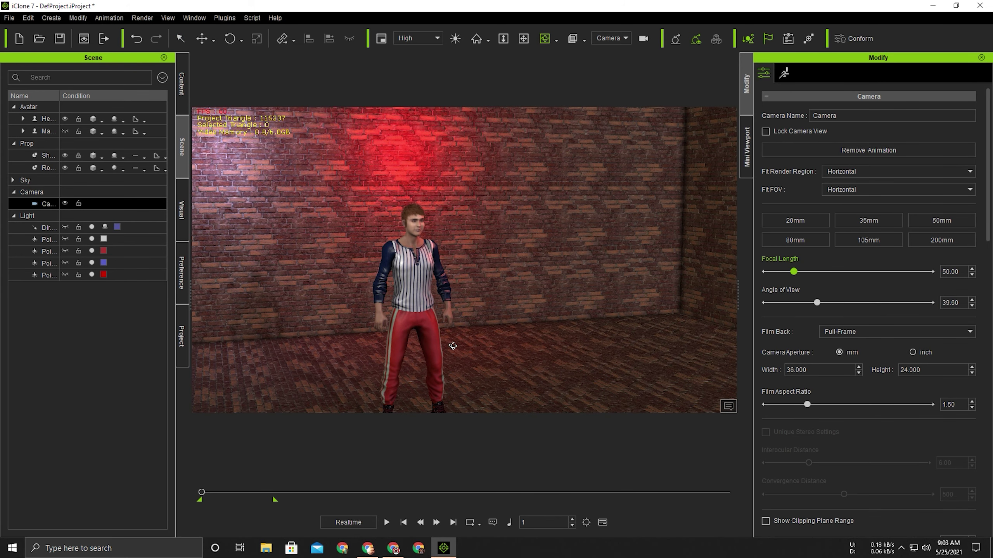
scroll(453, 346, "down", 6)
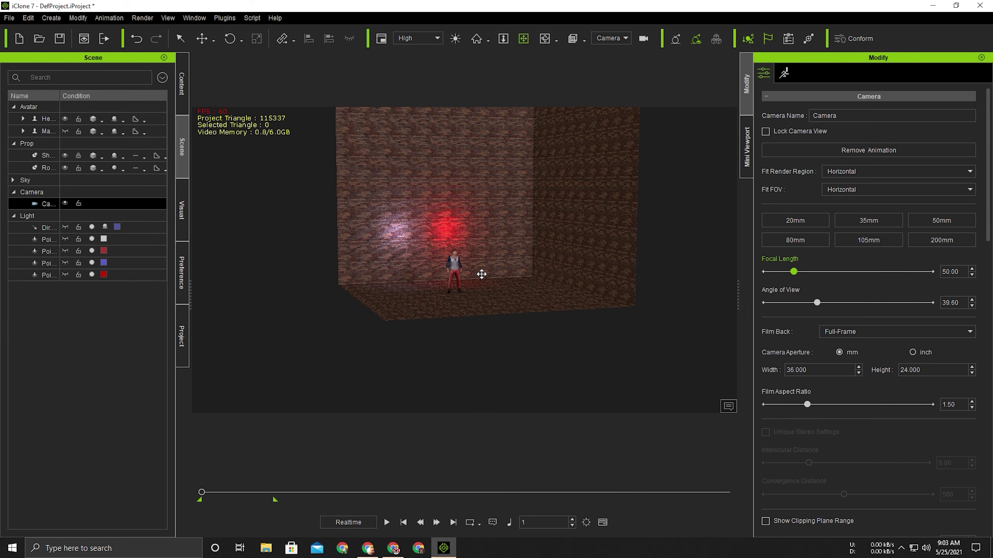
right_click_drag(481, 275, 506, 353)
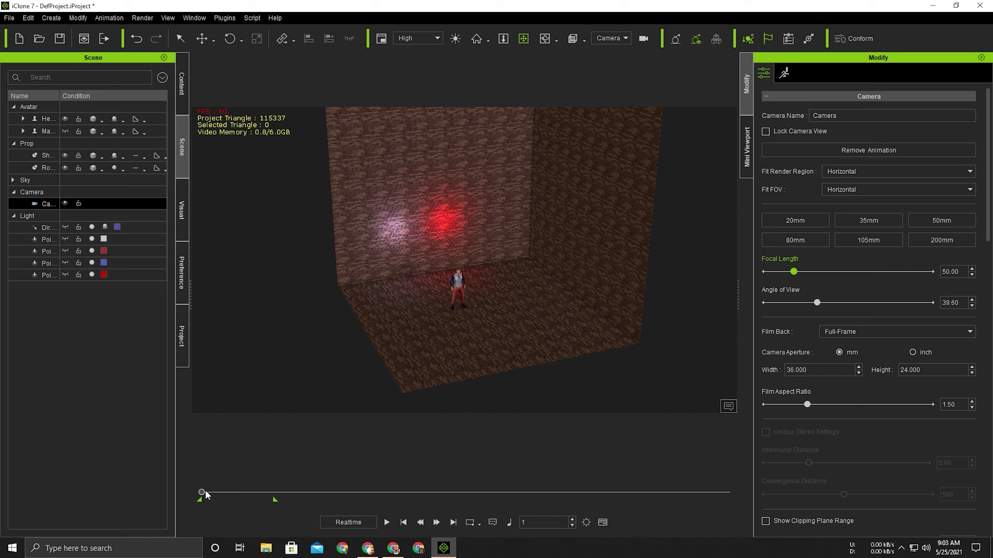
left_click_drag(206, 495, 273, 493)
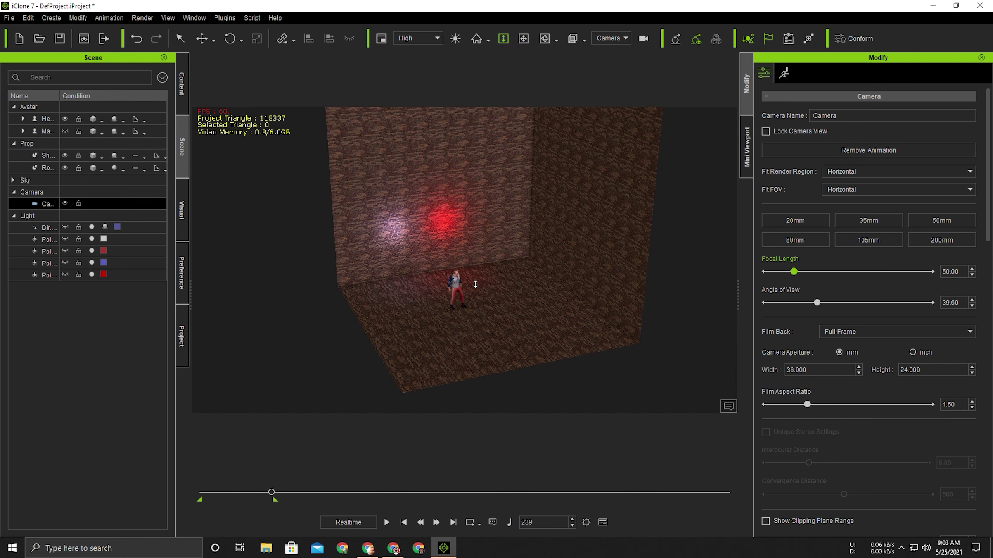
Zoom and orbit toward the back brick wall, centre the avatar in frame, then select it.
scroll(475, 284, "up", 2)
scroll(525, 240, "up", 2)
scroll(532, 281, "up", 3)
scroll(543, 282, "up", 3)
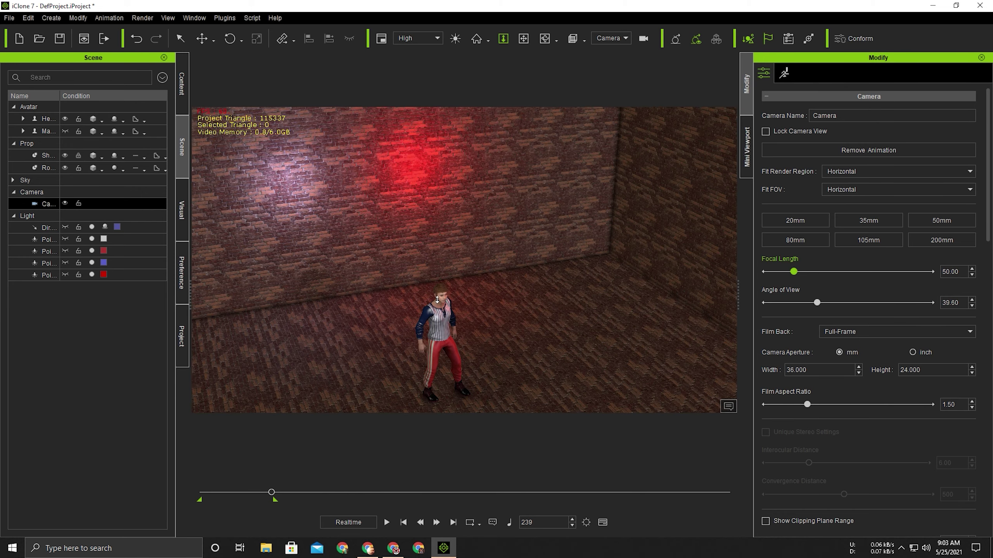
scroll(464, 325, "up", 2)
mouse_move(464, 326)
right_mouse_down()
mouse_move(510, 242)
mouse_move(683, 289)
right_mouse_up()
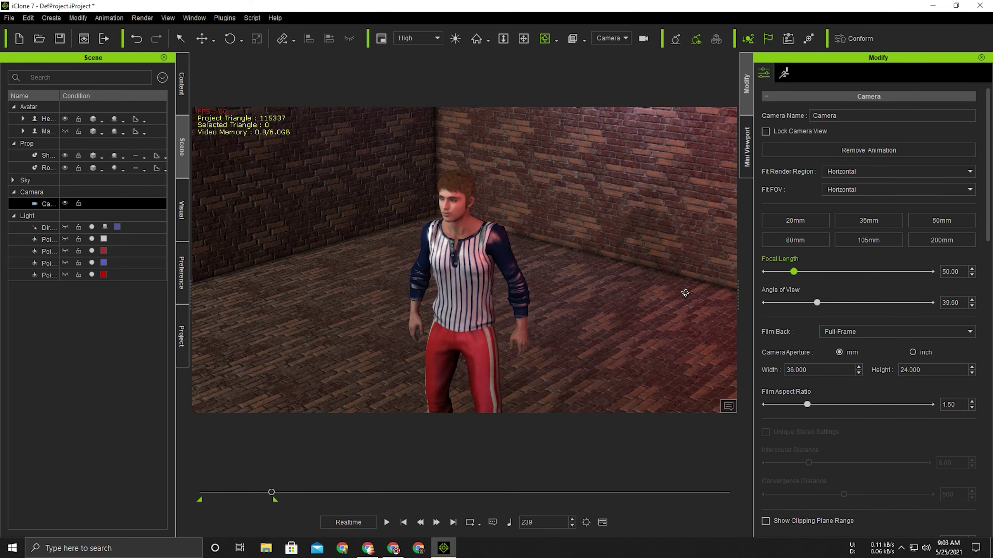
middle_click_drag(683, 288, 576, 285)
right_click_drag(576, 285, 470, 277)
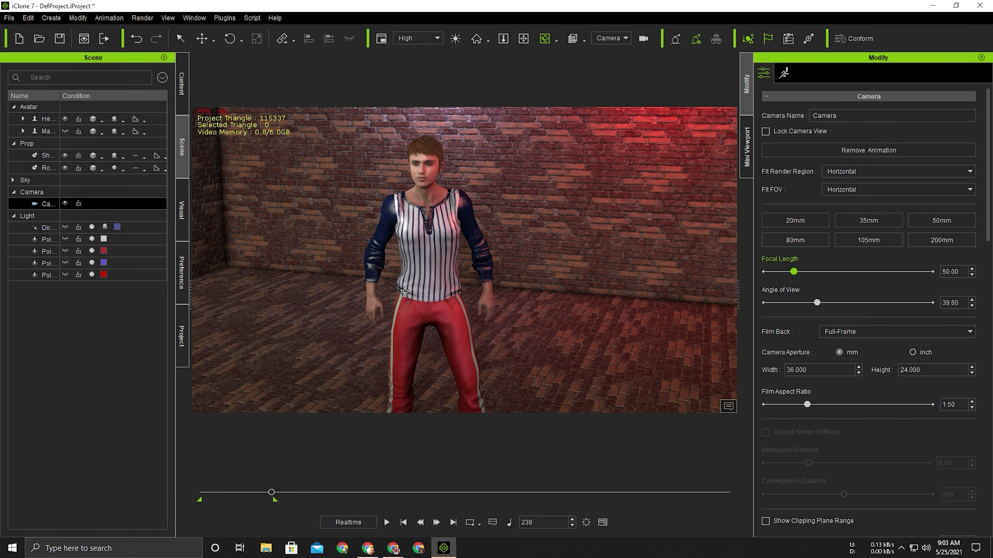
scroll(380, 259, "up", 2)
middle_click_drag(381, 259, 419, 250)
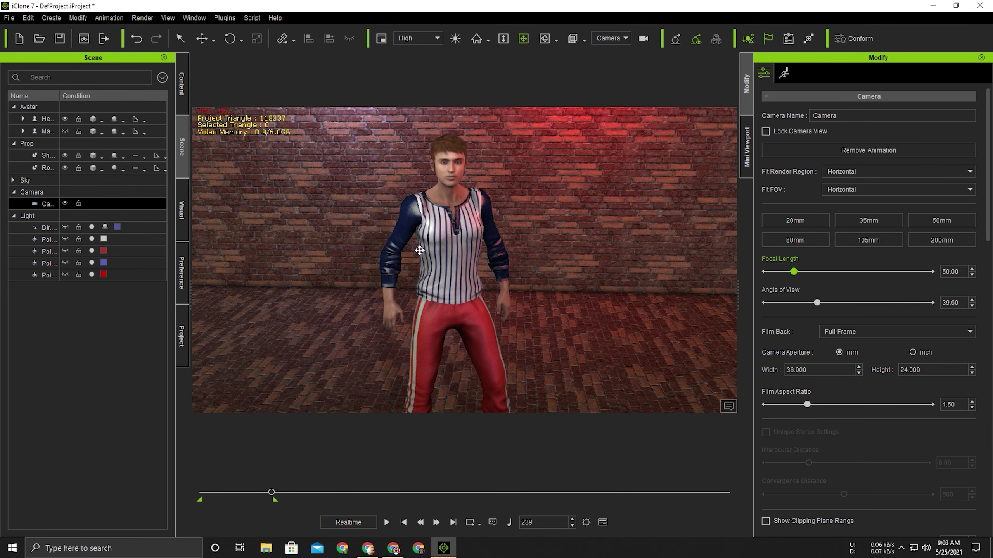
left_click(181, 38)
left_click(438, 252)
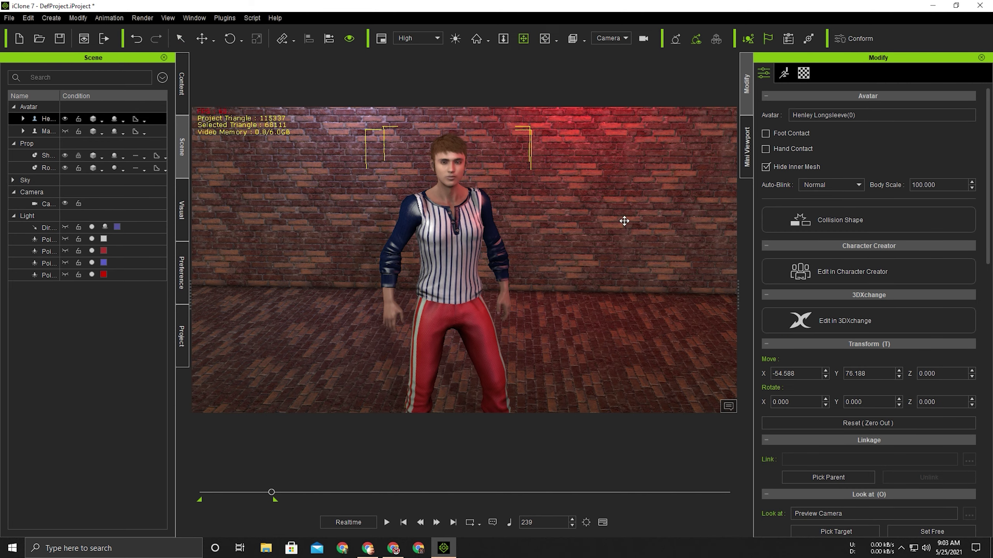
mouse_move(624, 221)
middle_mouse_down()
mouse_move(496, 162)
mouse_move(638, 257)
mouse_move(550, 211)
middle_mouse_up()
mouse_move(549, 211)
right_mouse_down()
mouse_move(479, 272)
mouse_move(361, 257)
mouse_move(463, 262)
mouse_move(467, 251)
mouse_move(449, 315)
right_mouse_up()
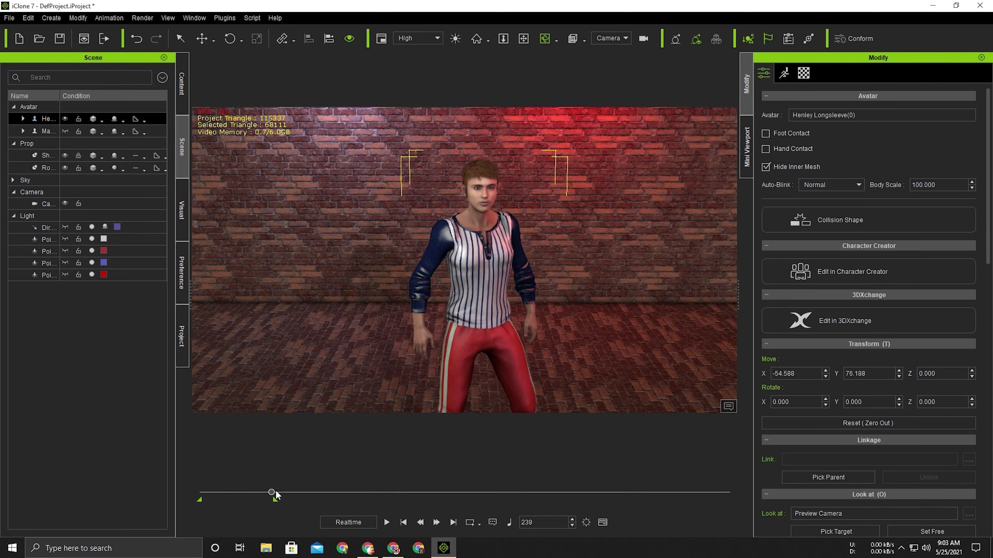
middle_click_drag(498, 315, 499, 306)
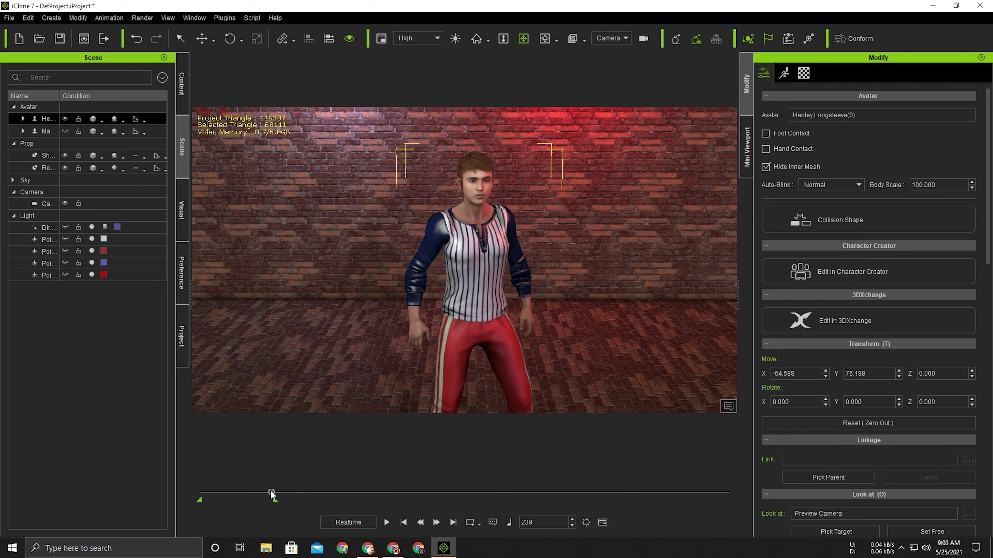
mouse_move(271, 494)
left_mouse_down()
mouse_move(244, 493)
mouse_move(273, 496)
left_mouse_up()
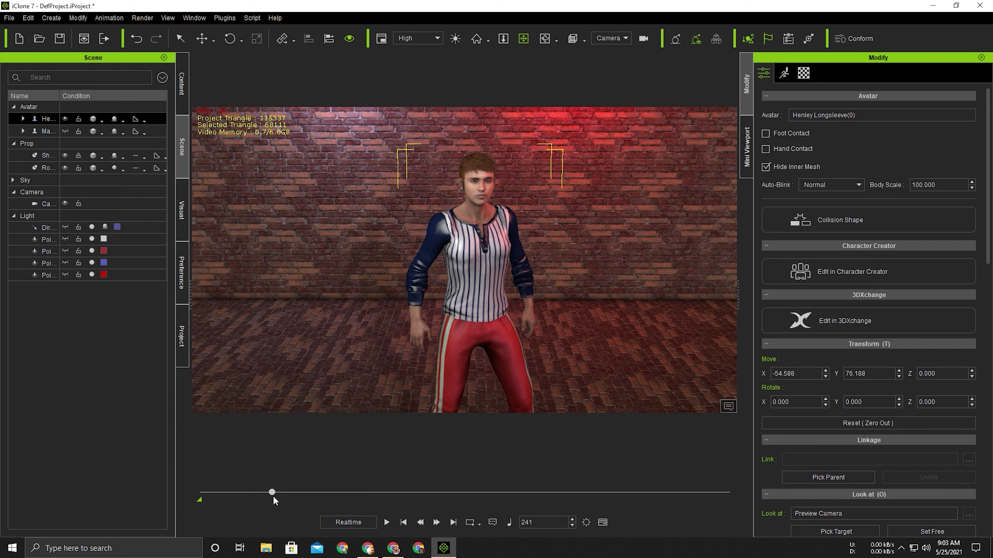
right_click(435, 267)
left_click(475, 411)
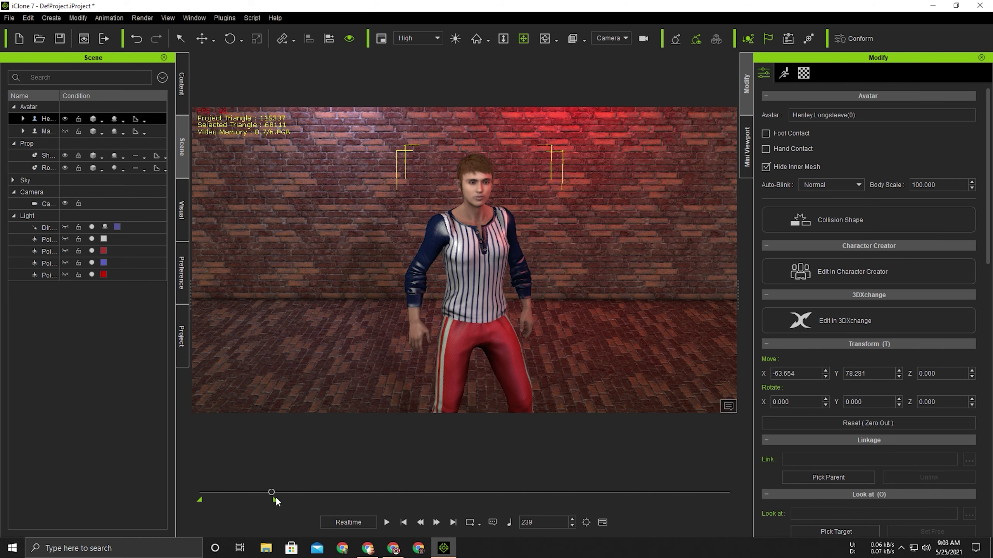
mouse_move(251, 493)
left_mouse_down()
mouse_move(204, 492)
mouse_move(247, 492)
mouse_move(271, 478)
left_mouse_up()
left_click_drag(482, 309, 407, 350)
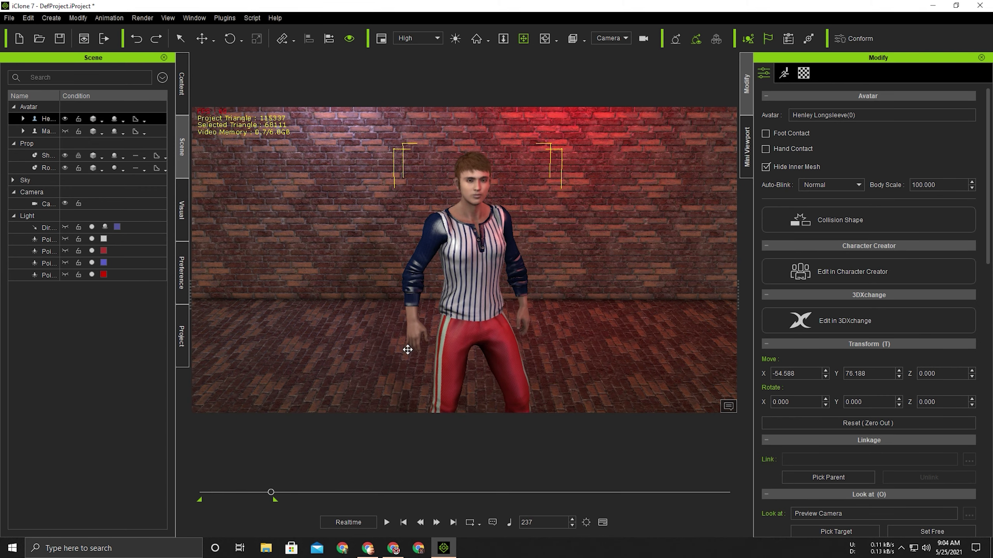
left_click_drag(275, 495, 269, 493)
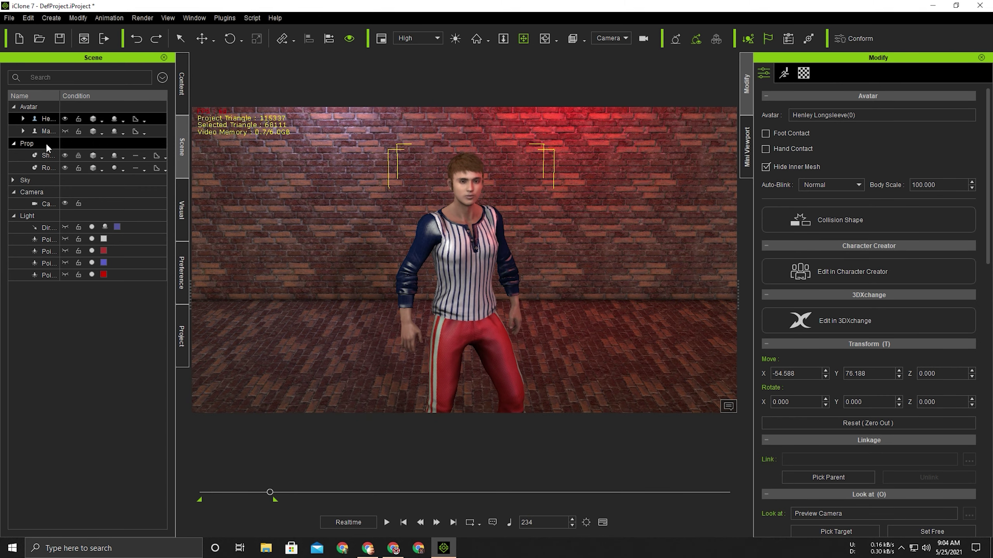
Select the scene Camera, view its context menu, and play the animation through it.
left_click(48, 204)
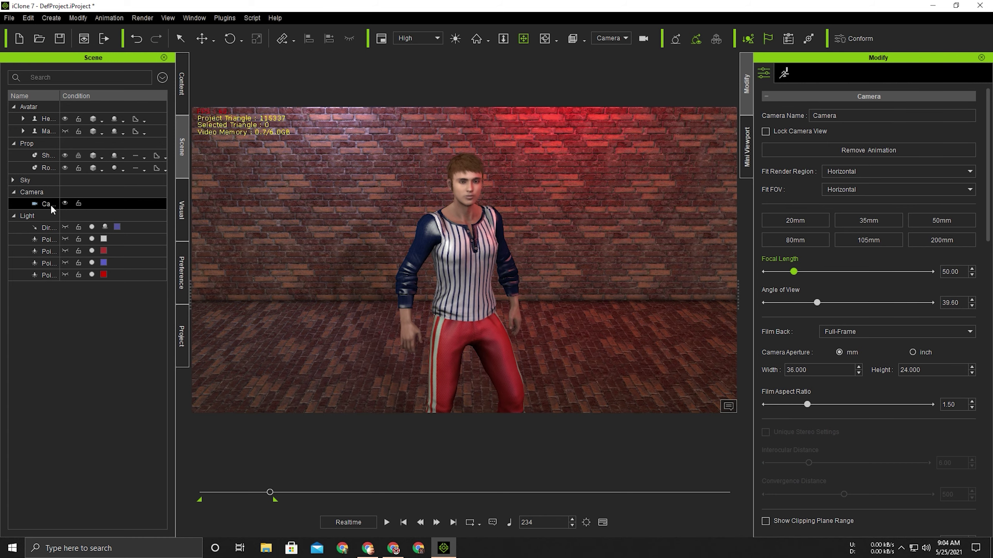
right_click(304, 205)
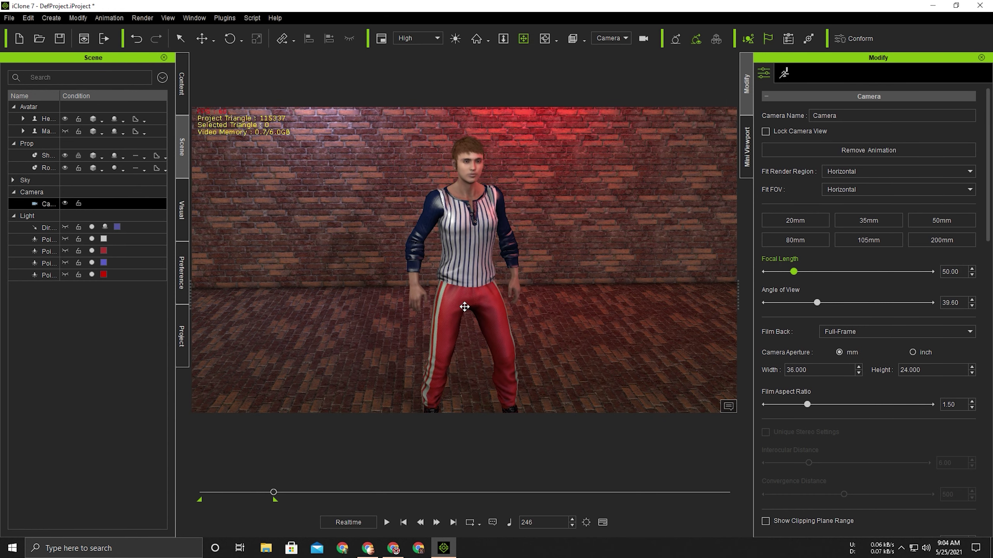
key("space")
Select the first avatar, set Look at Camera, and play from the first frame.
scroll(946, 367, "down", 2)
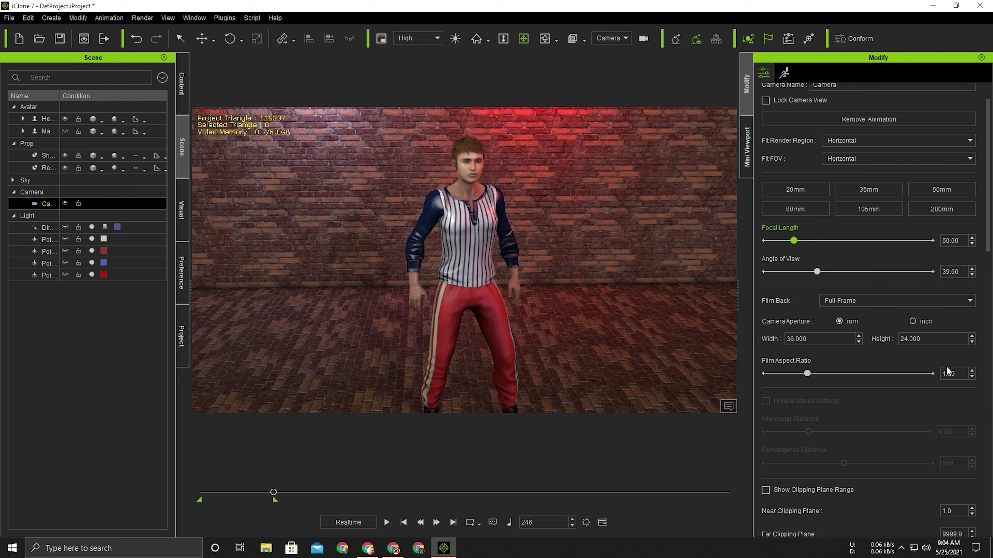
scroll(921, 386, "down", 5)
scroll(921, 386, "down", 3)
left_click(46, 118)
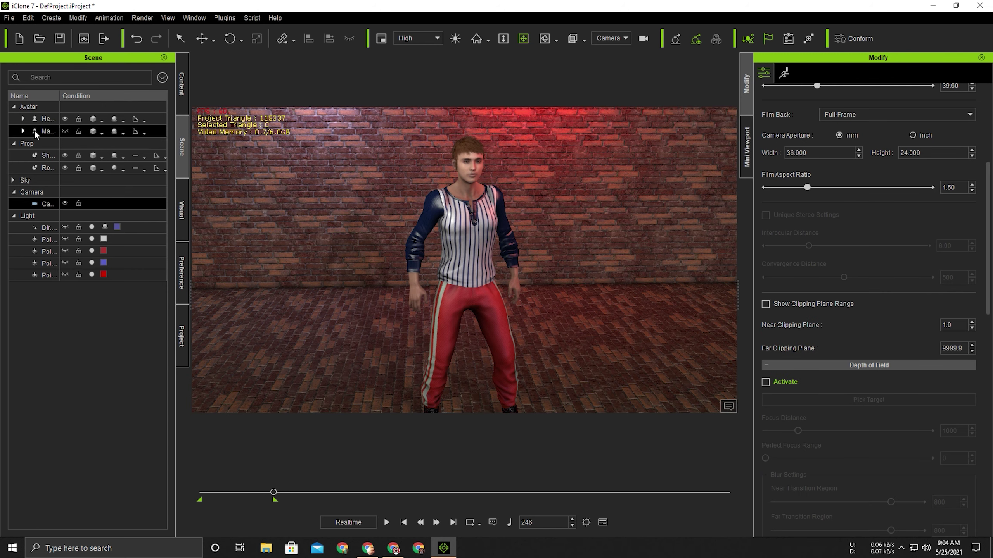
left_click(881, 335)
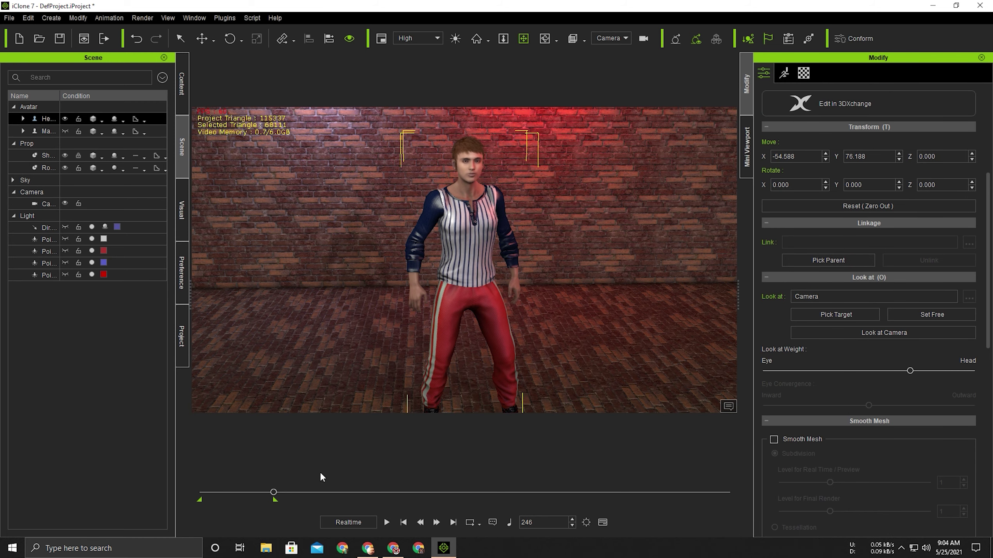
left_click_drag(274, 494, 182, 488)
left_click(865, 330)
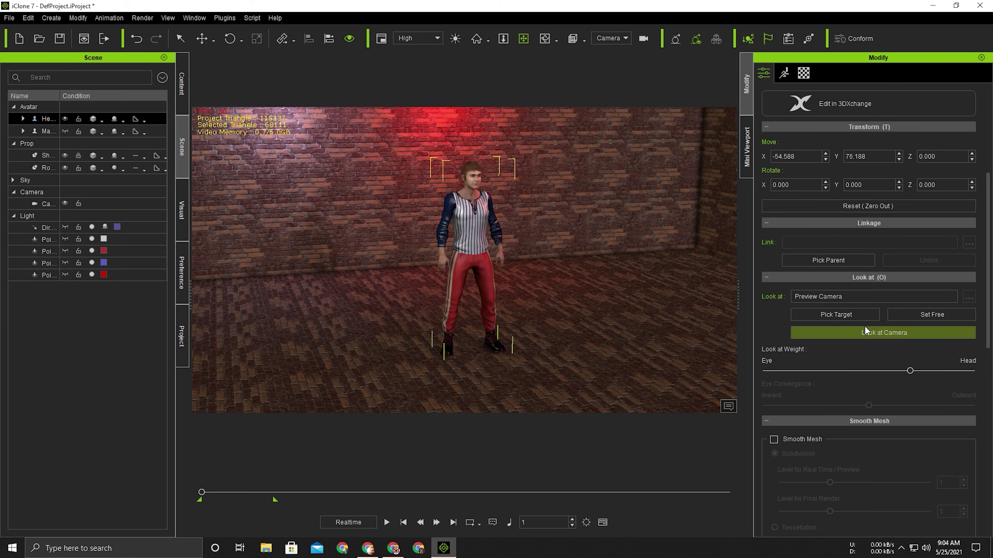
key("space")
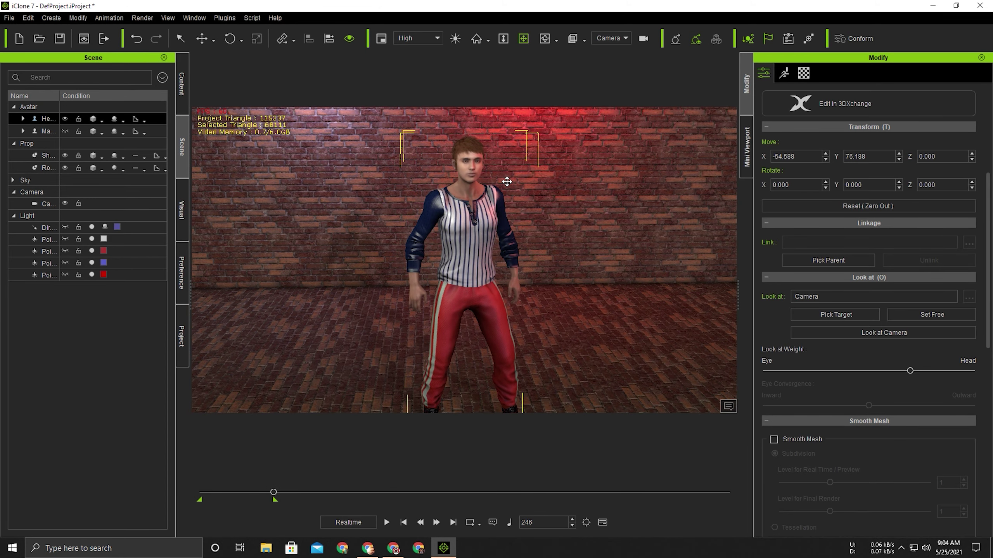
Toggle the avatar's camera look-at off and on, replaying the animation from the start.
mouse_move(274, 490)
left_mouse_down()
mouse_move(208, 490)
mouse_move(239, 491)
left_mouse_up()
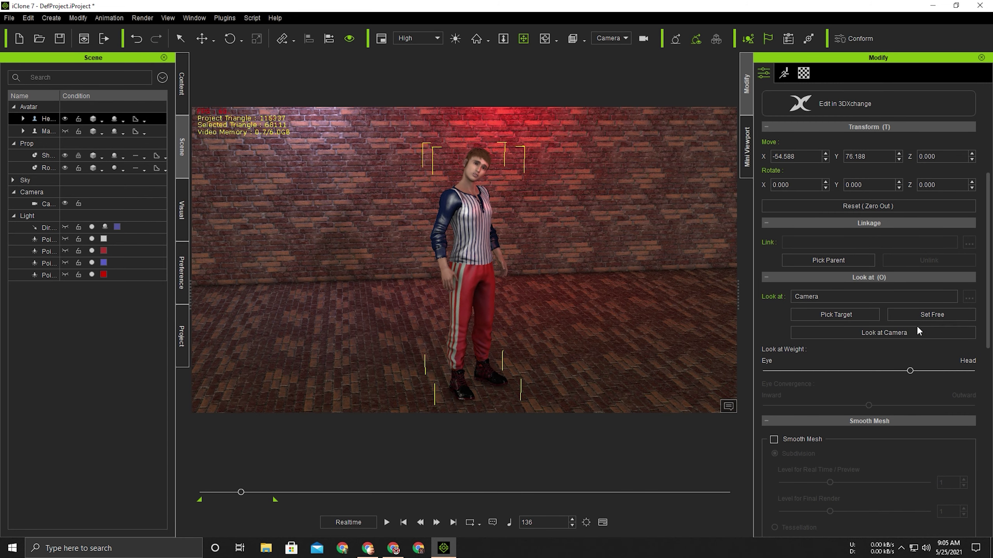
left_click(936, 316)
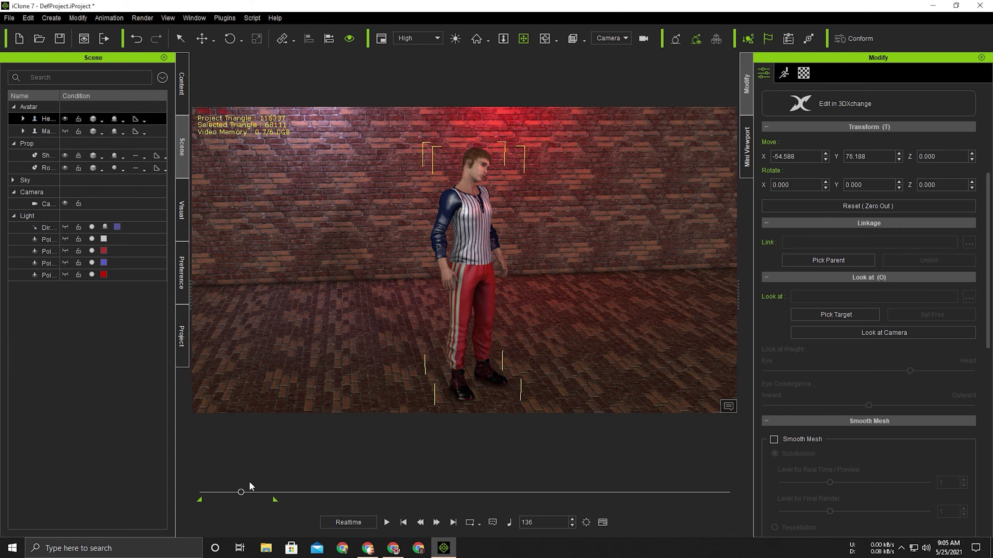
left_click_drag(242, 492, 261, 492)
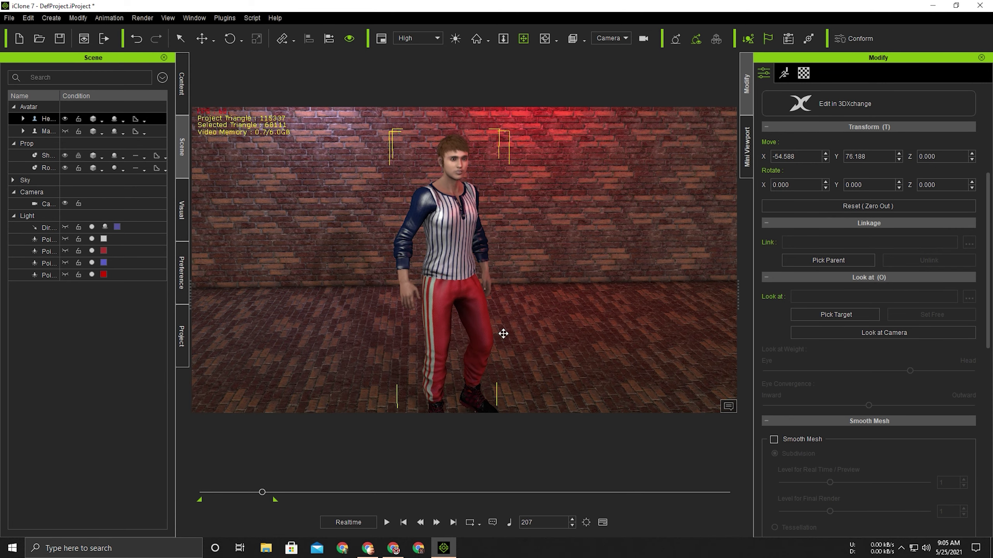
left_click(919, 332)
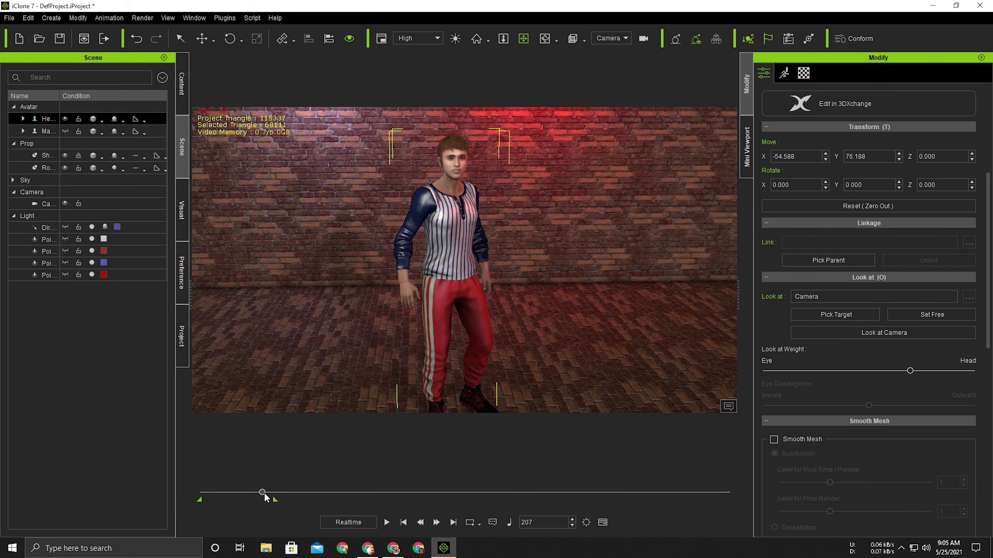
key("space")
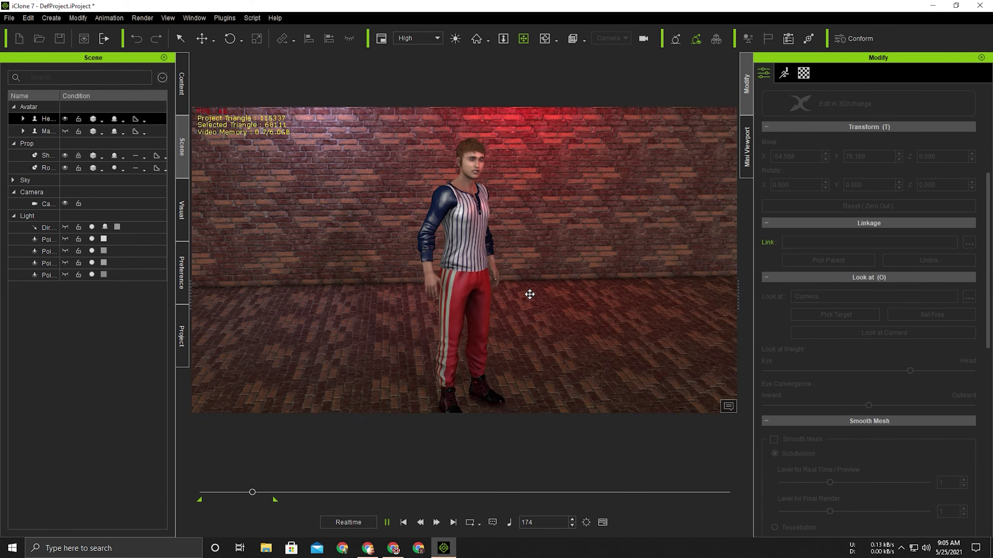
key("space")
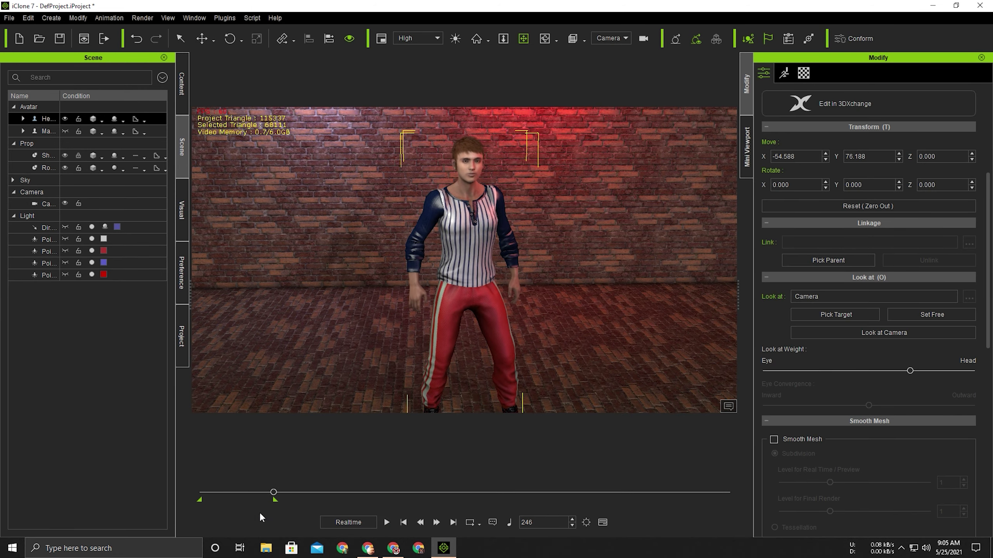
left_click_drag(275, 493, 198, 492)
key("space")
left_click(919, 315)
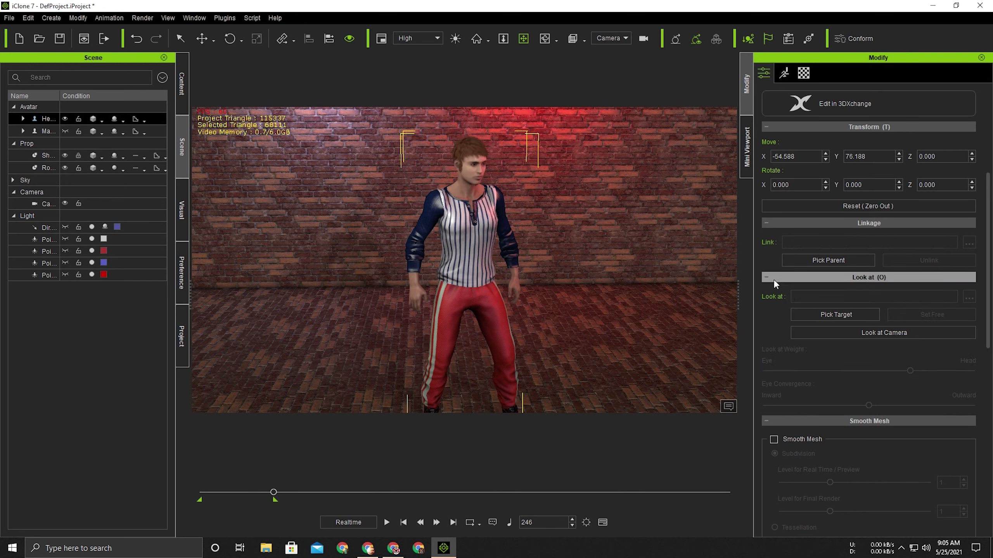
left_click_drag(272, 493, 260, 493)
left_click(602, 522)
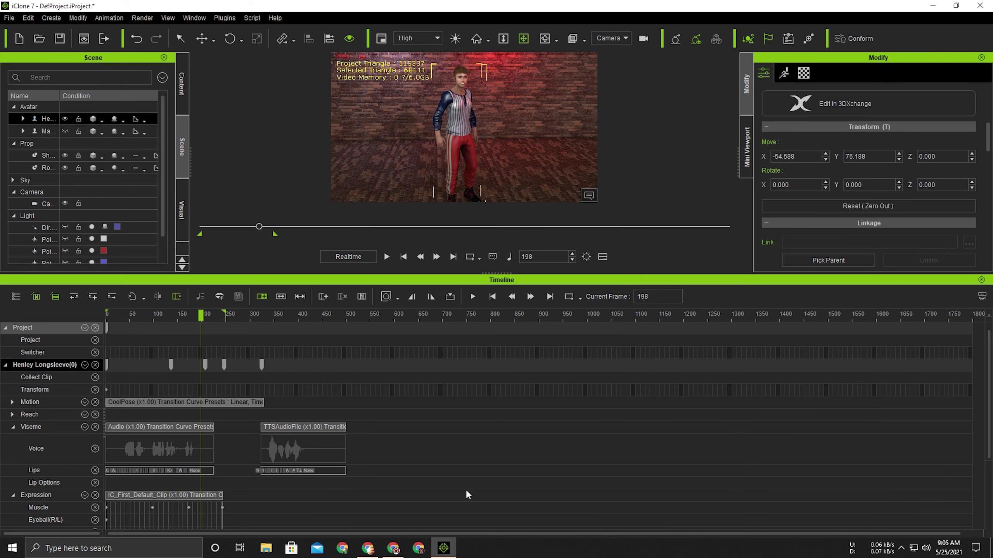
scroll(228, 489, "down", 3)
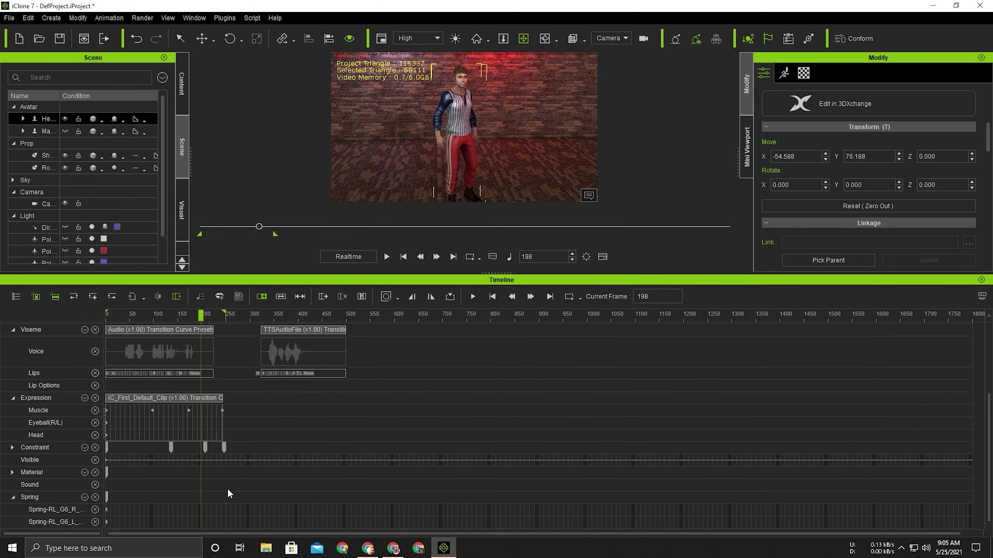
scroll(229, 488, "up", 3)
left_click(172, 403)
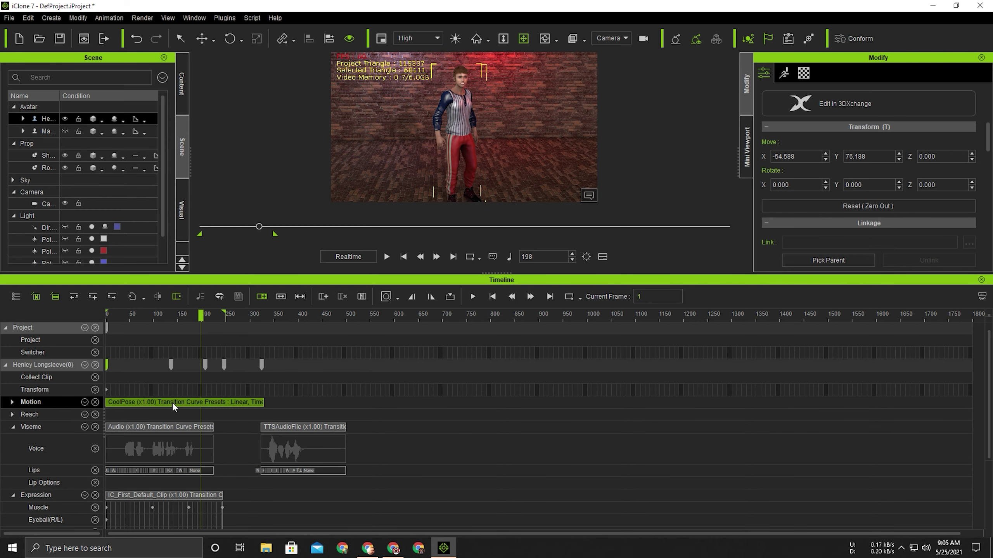
left_click(13, 402)
left_click(14, 403)
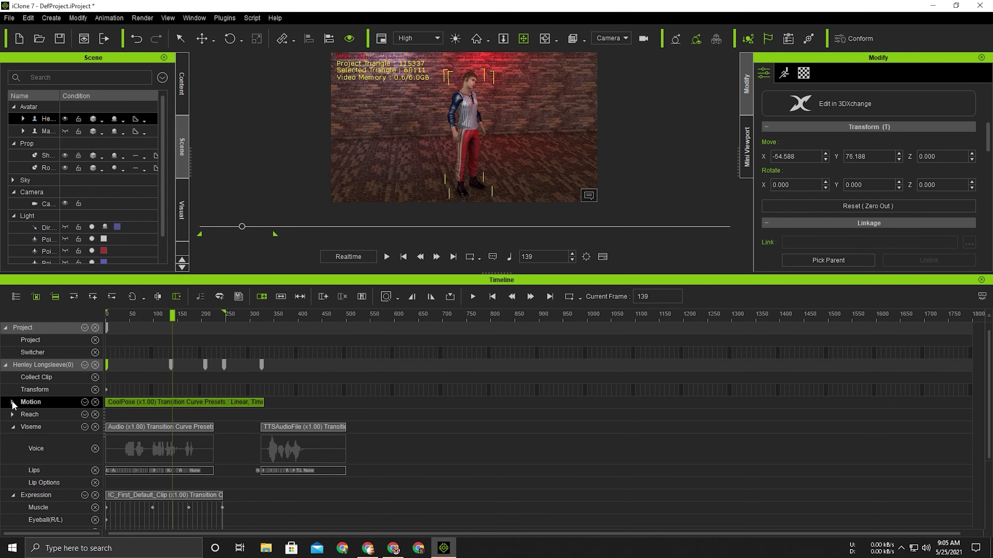
left_click_drag(180, 318, 65, 323)
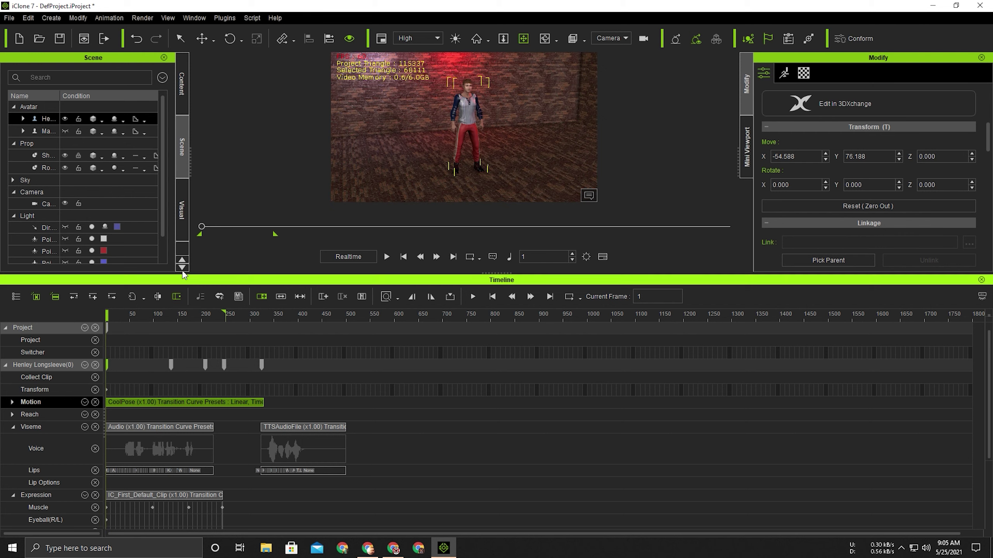
key("F3")
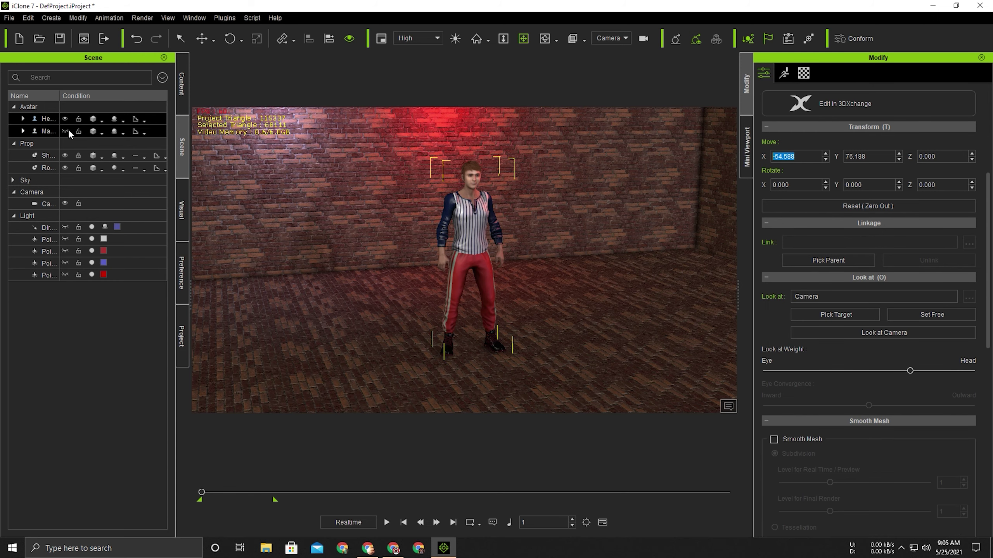
left_click(45, 203)
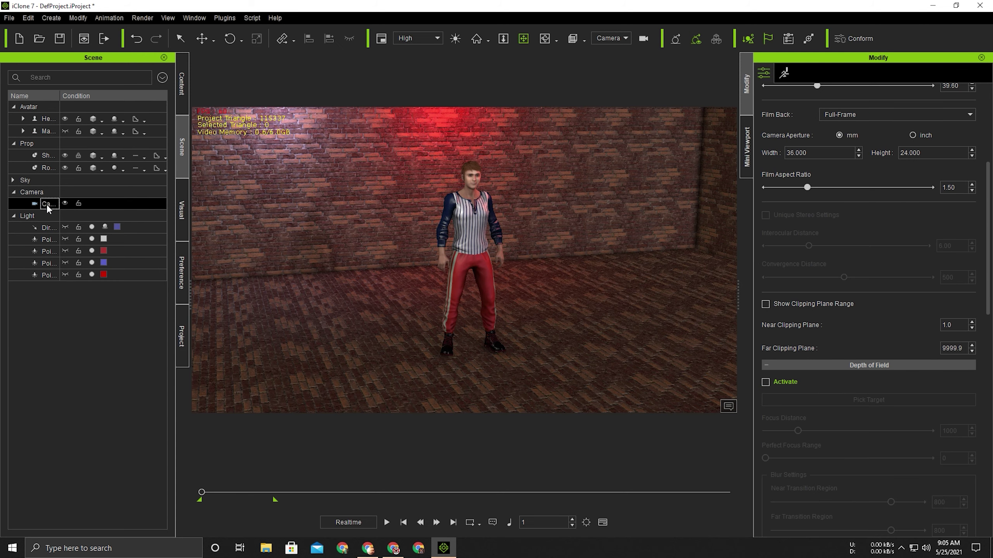
key("Delete")
left_click(47, 132)
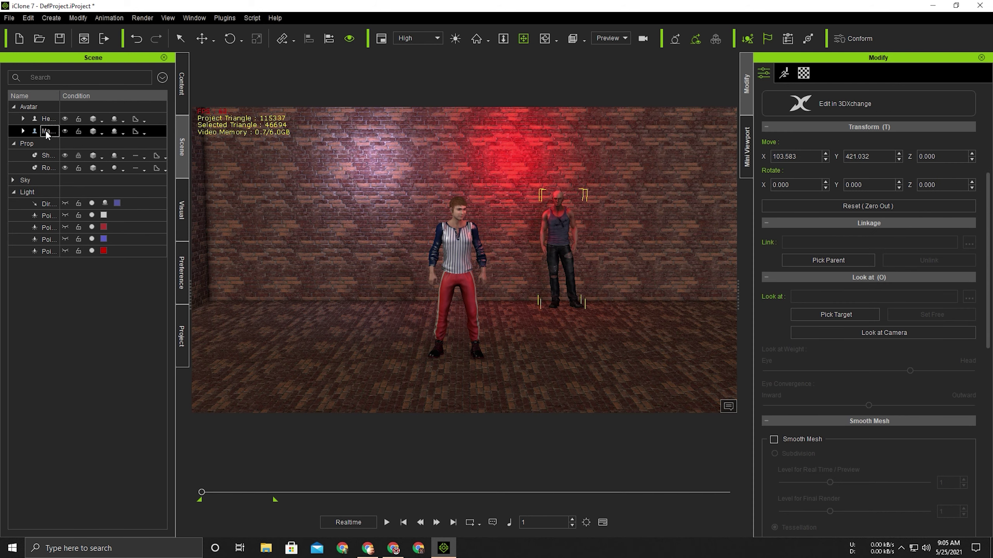
left_click(201, 38)
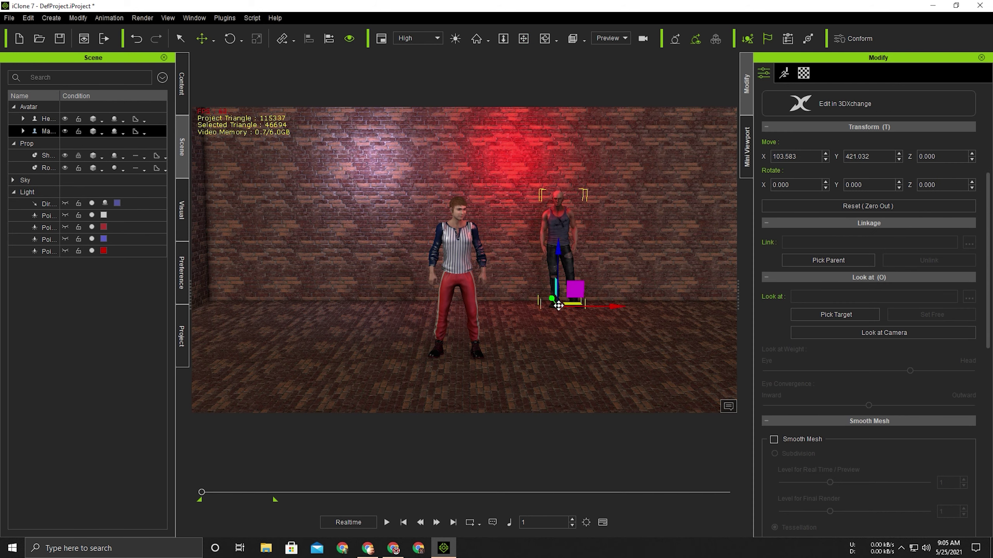
mouse_move(558, 306)
left_mouse_down()
mouse_move(594, 365)
mouse_move(572, 384)
left_mouse_up()
left_click(230, 39)
mouse_move(572, 383)
right_mouse_down()
mouse_move(632, 308)
mouse_move(601, 251)
mouse_move(598, 417)
mouse_move(601, 306)
mouse_move(427, 369)
right_mouse_up()
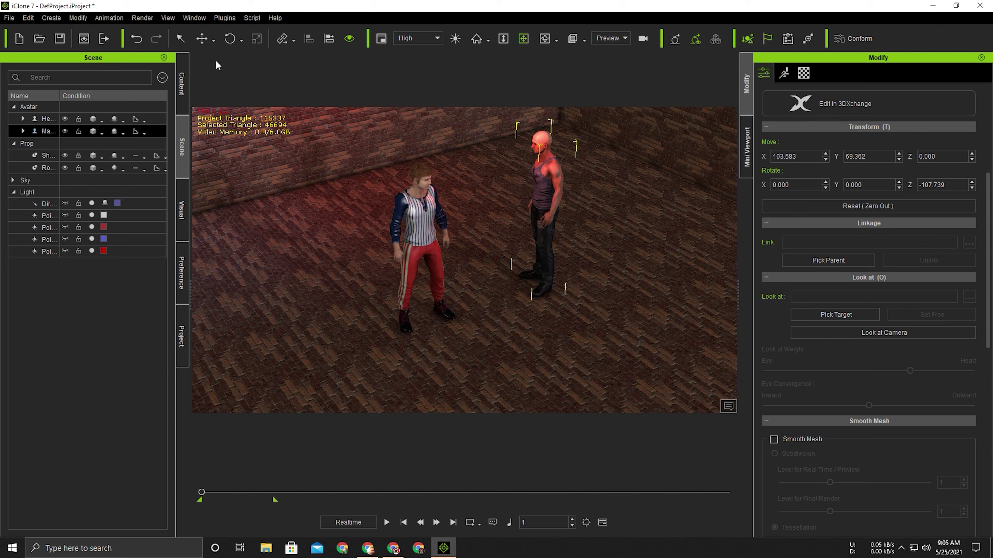
mouse_move(545, 277)
left_mouse_down()
mouse_move(563, 313)
mouse_move(552, 322)
left_mouse_up()
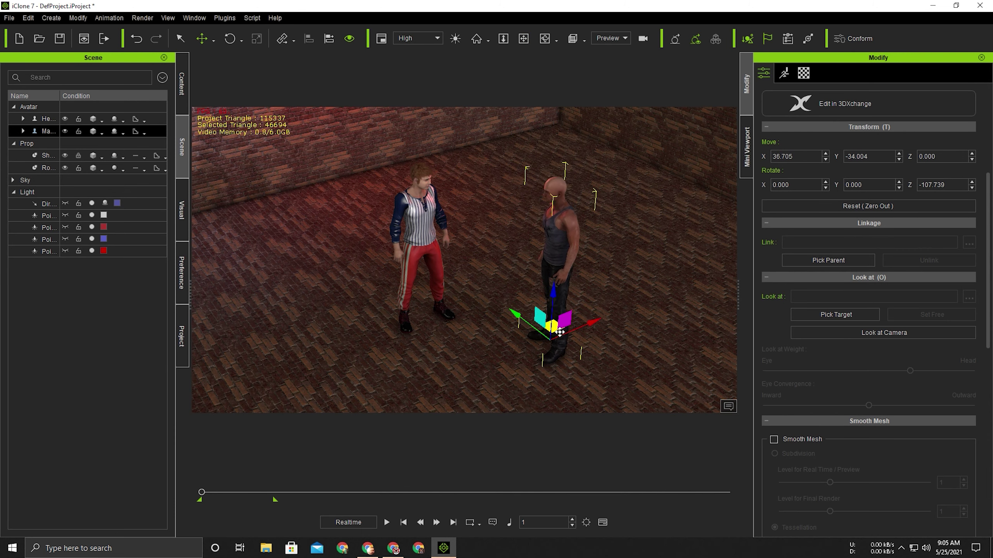
left_click(230, 38)
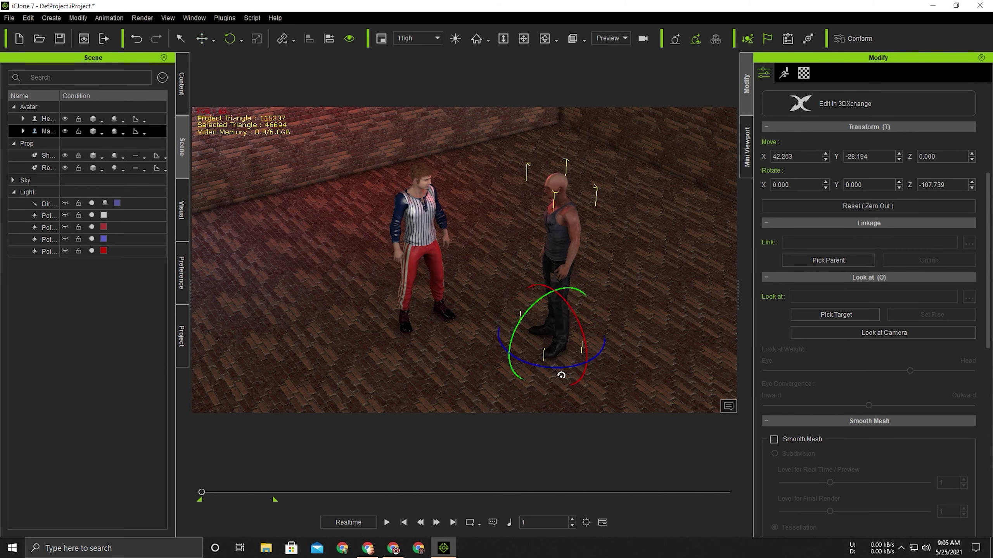
left_click_drag(560, 375, 539, 372)
mouse_move(538, 372)
middle_mouse_down()
mouse_move(408, 283)
mouse_move(379, 151)
middle_mouse_up()
mouse_move(457, 270)
right_mouse_down()
mouse_move(401, 177)
mouse_move(621, 159)
right_mouse_up()
left_click(401, 174)
right_click_drag(549, 148, 588, 250)
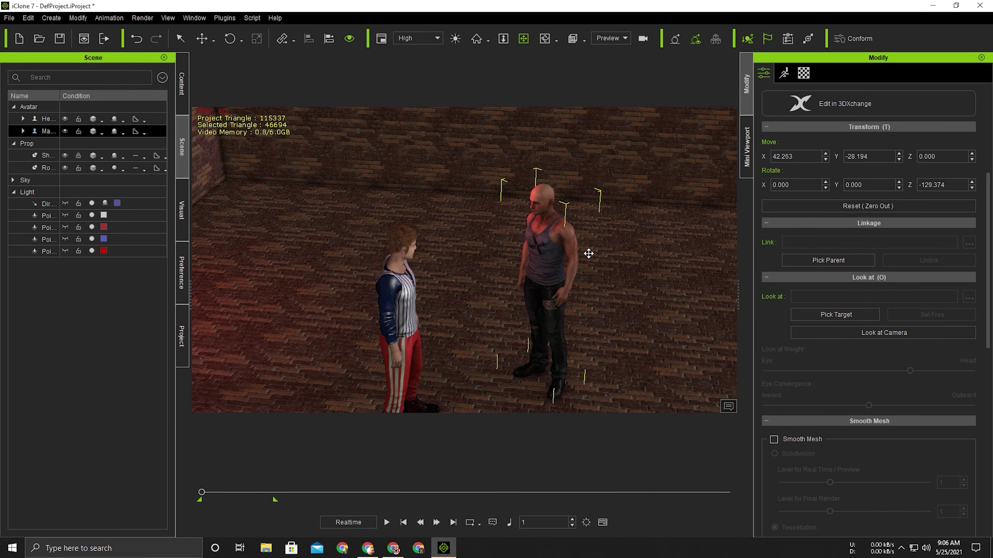
scroll(469, 308, "up", 2)
scroll(468, 308, "up", 2)
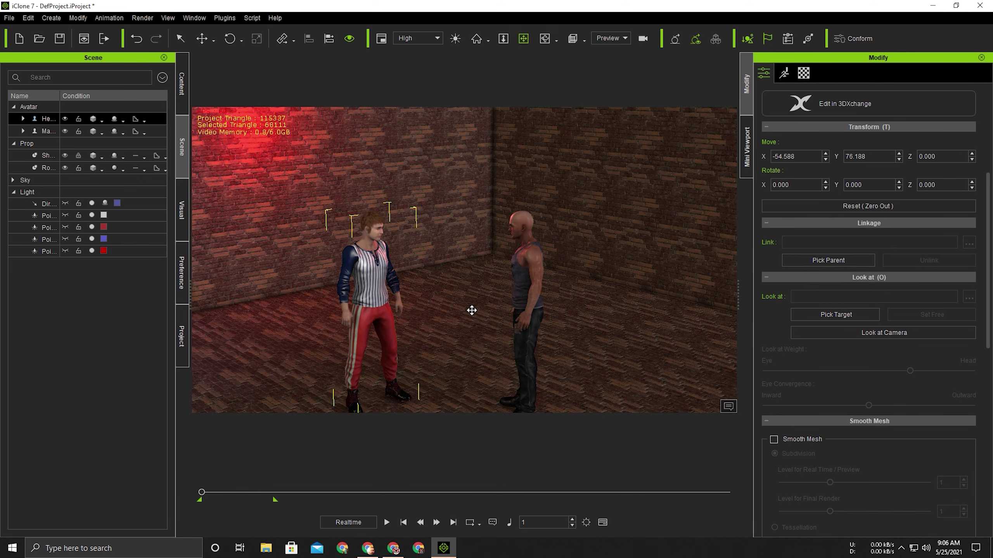
scroll(470, 310, "up", 2)
scroll(380, 227, "up", 2)
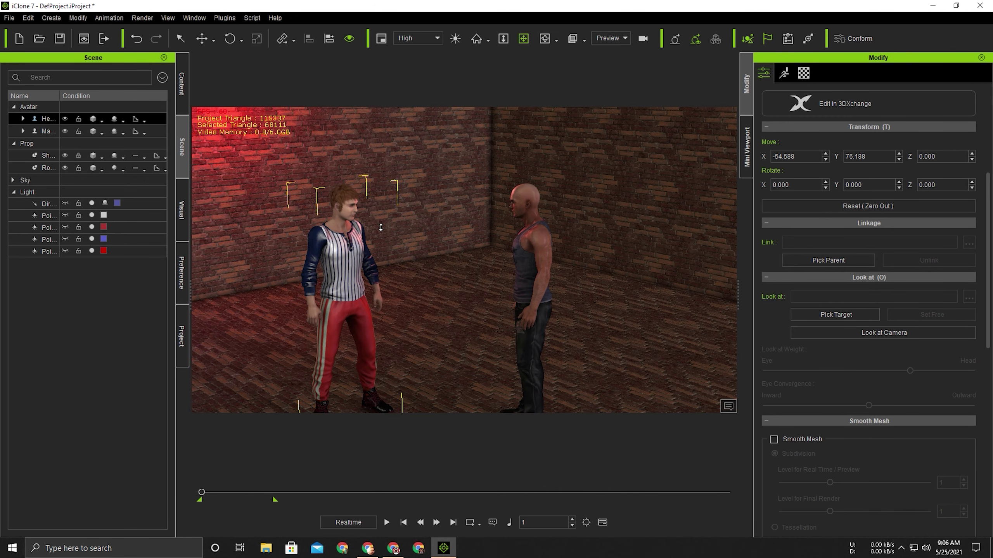
middle_click_drag(381, 228, 380, 231)
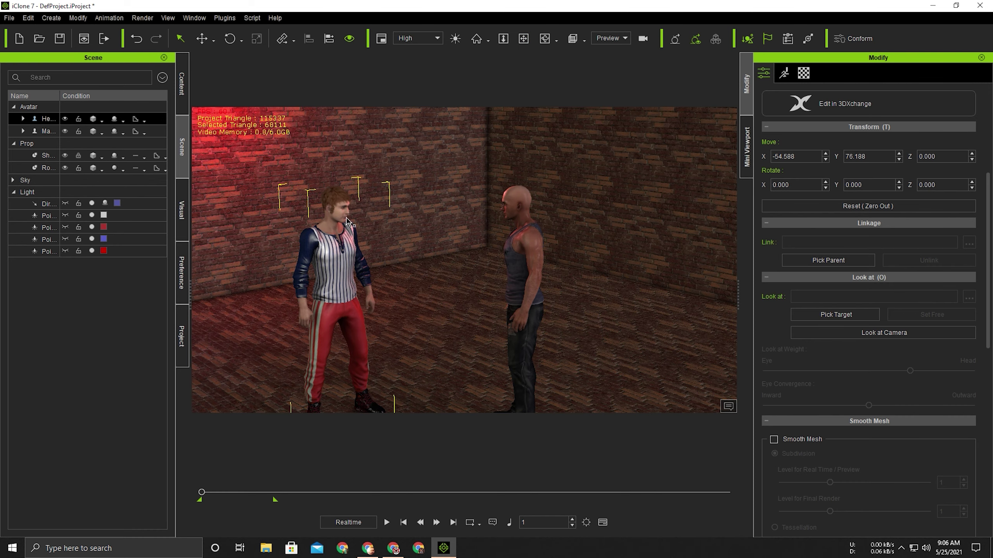
left_click(524, 210)
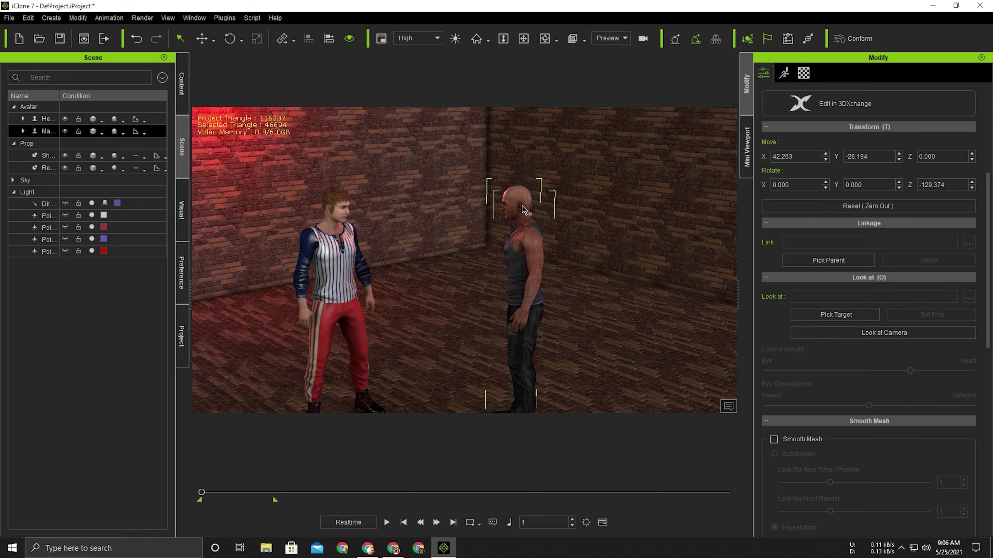
right_click_drag(524, 211, 535, 228)
right_click_drag(546, 294, 508, 297)
key("space")
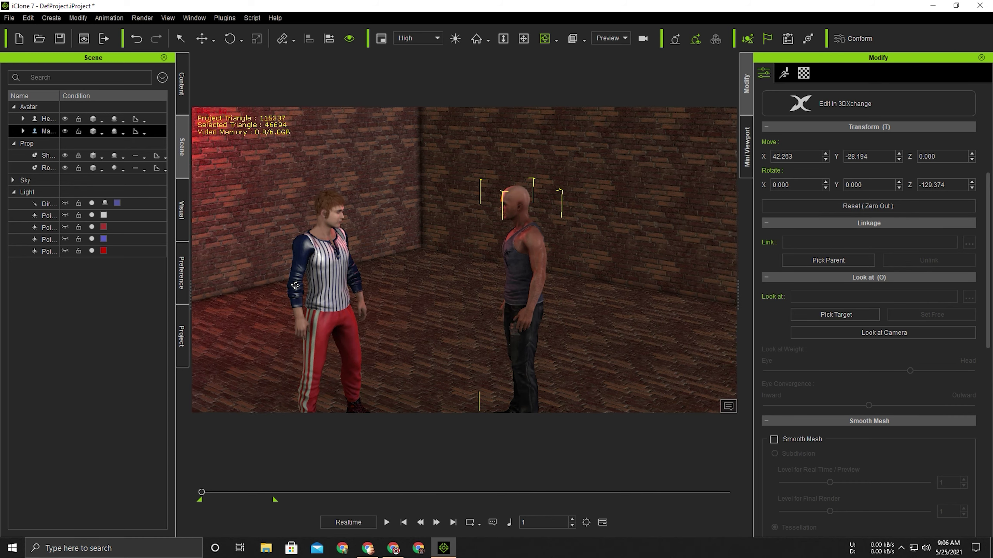
left_click_drag(224, 489, 161, 496)
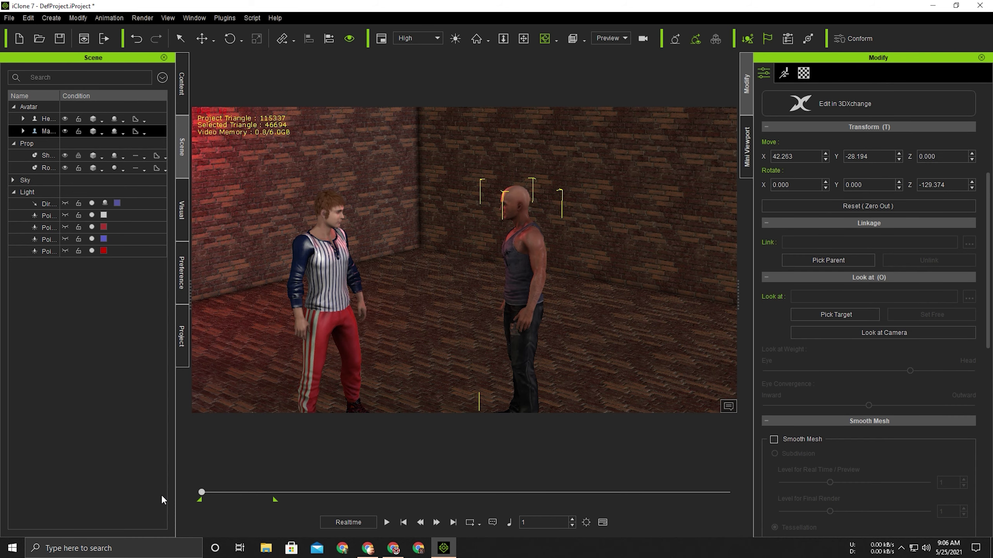
middle_click_drag(384, 326, 329, 293)
left_click(302, 280)
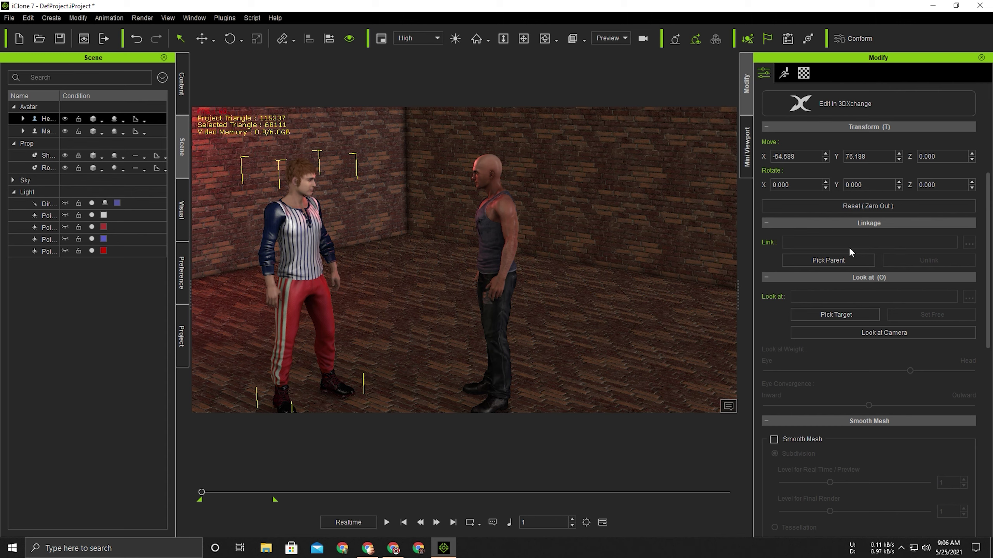
Set the first avatar's look-at target to the bald avatar's head.
left_click(839, 315)
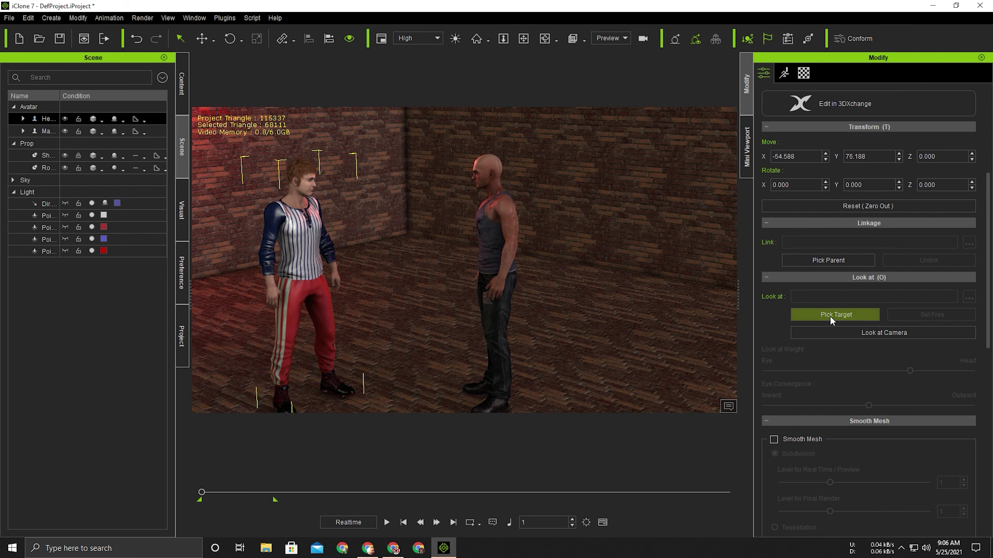
left_click(830, 316)
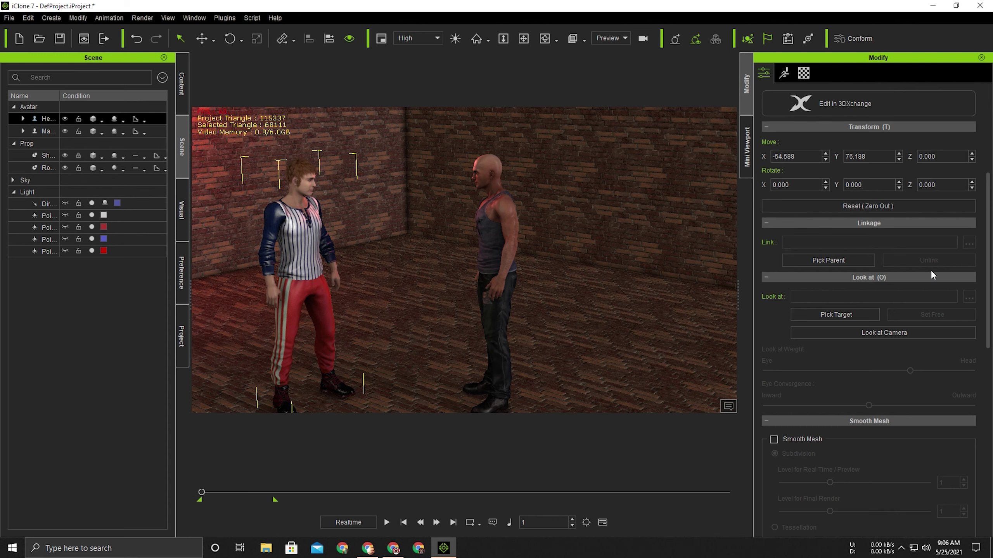
left_click(883, 333)
left_click(928, 316)
left_click(841, 316)
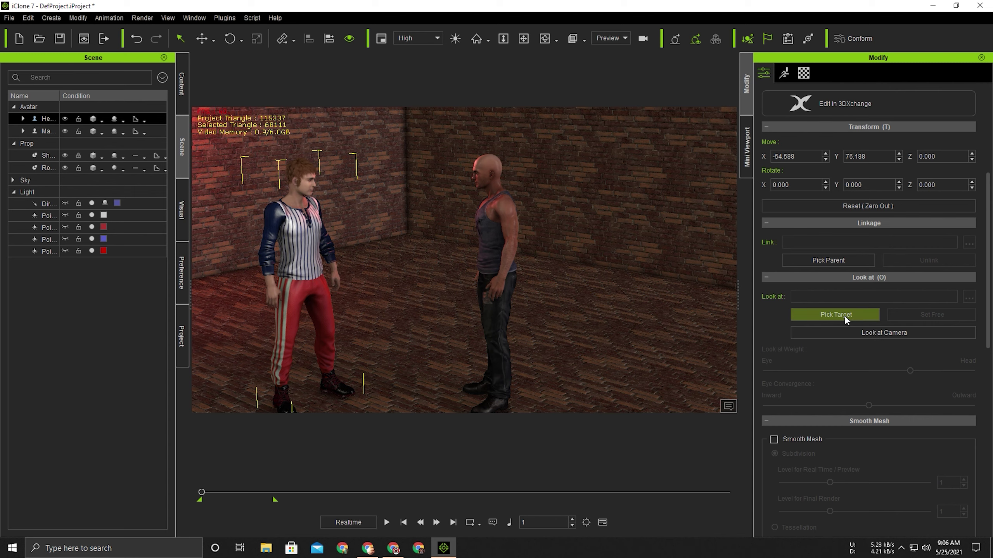
left_click(490, 178)
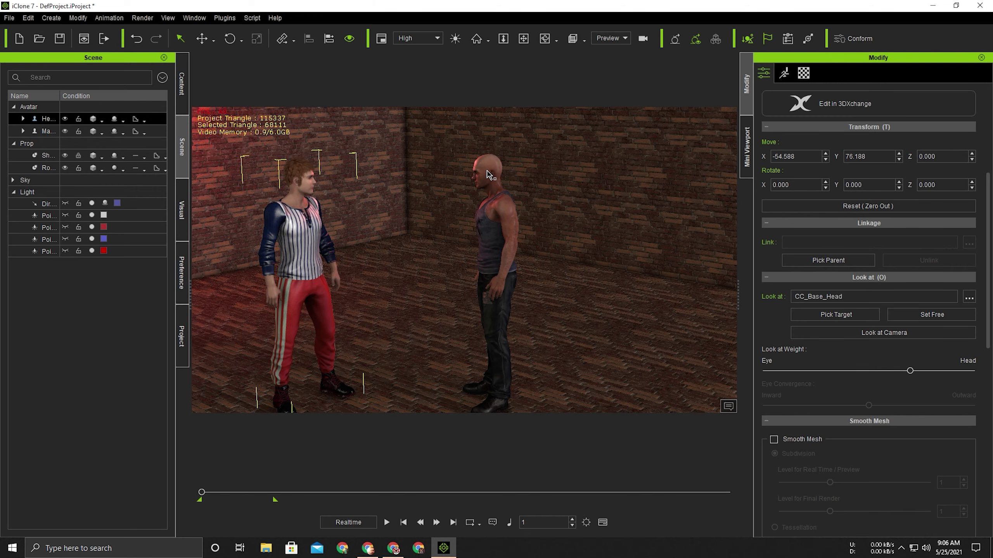
left_click_drag(201, 492, 268, 494)
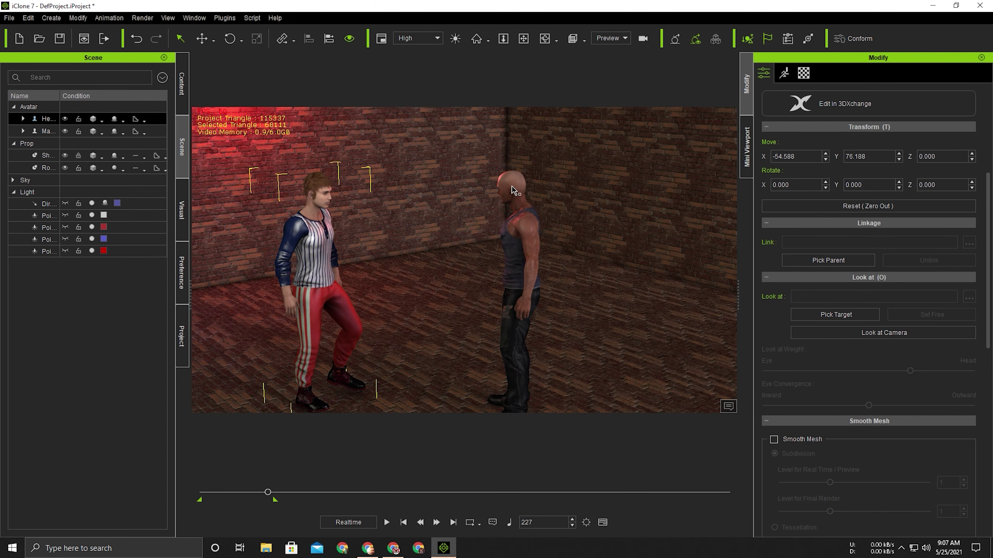
right_click_drag(512, 190, 528, 278)
middle_click_drag(528, 278, 503, 340)
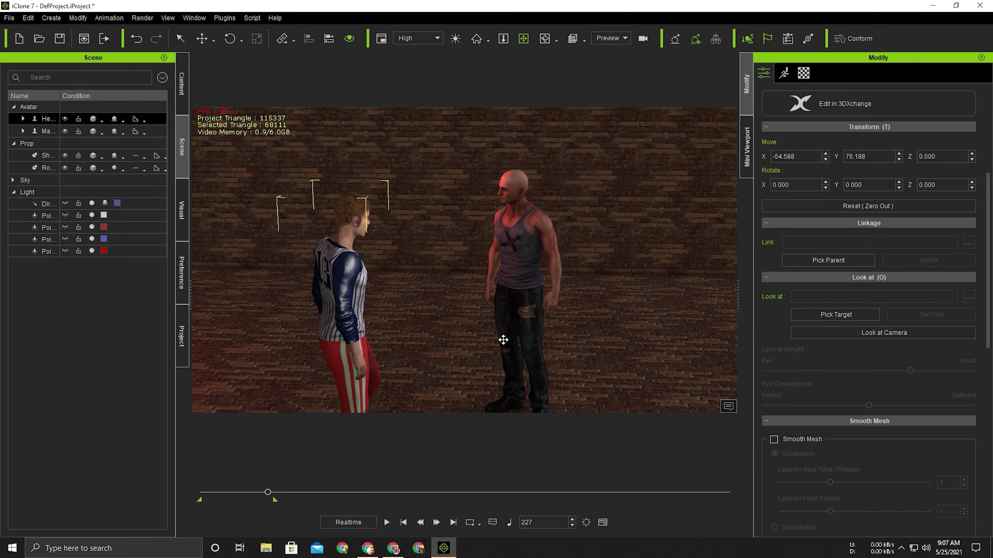
Set the bald avatar's look-at target to the left avatar's head, then play to check.
left_click(524, 249)
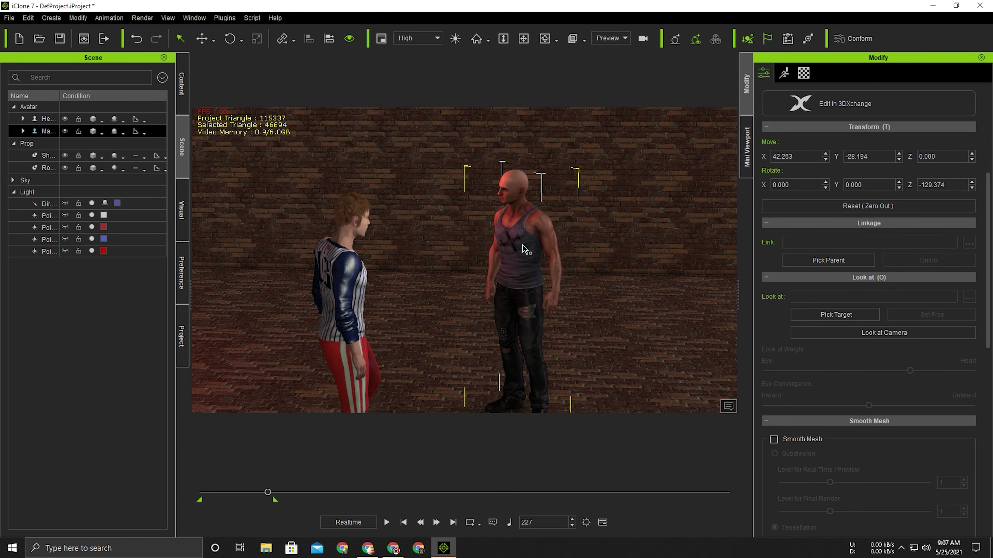
left_click(58, 131)
left_click(833, 315)
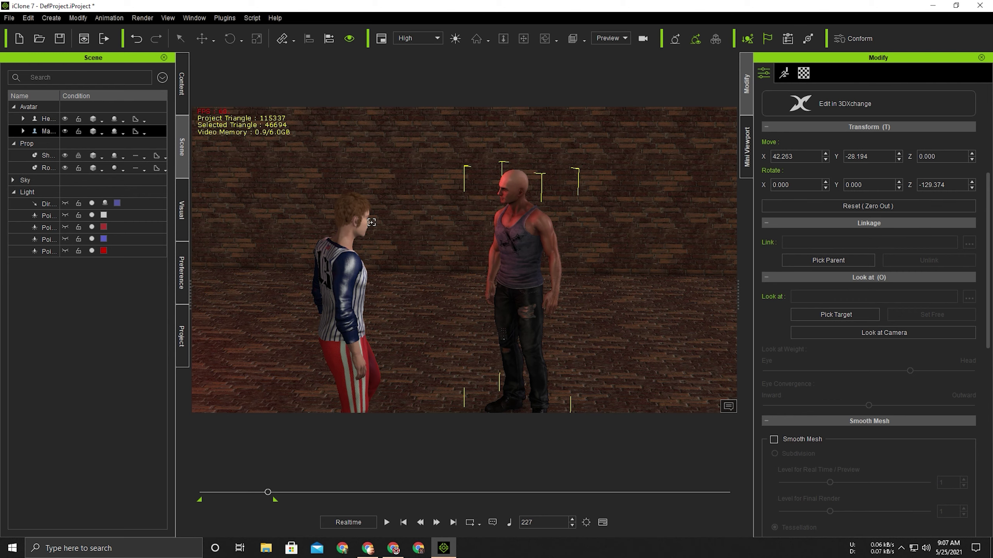
left_click(353, 221)
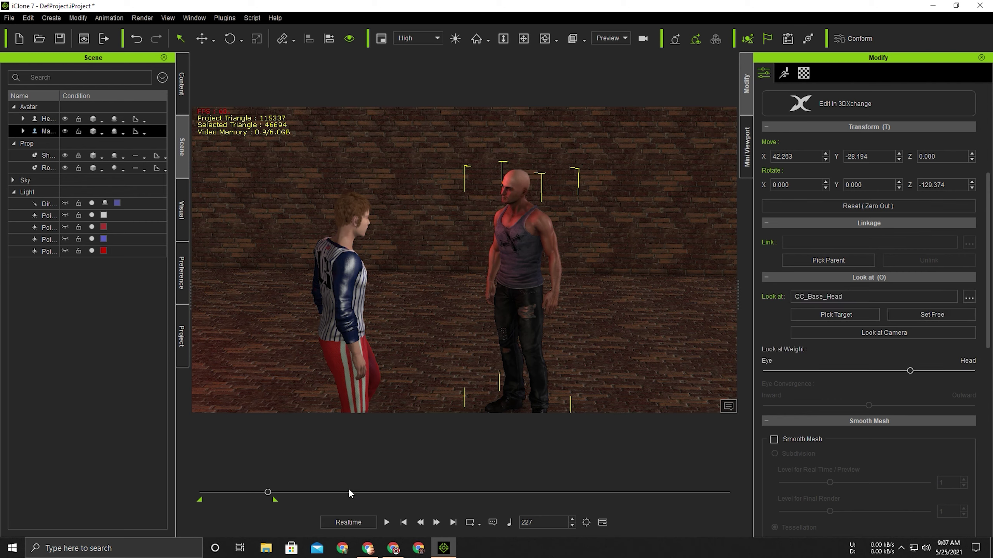
left_click(386, 523)
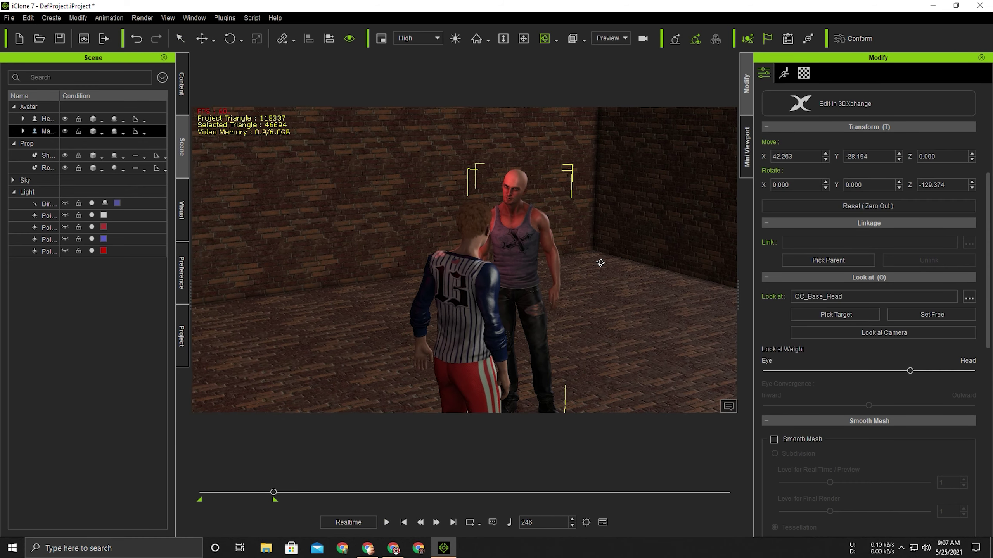
mouse_move(520, 260)
left_mouse_down()
mouse_move(314, 269)
mouse_move(305, 281)
left_mouse_up()
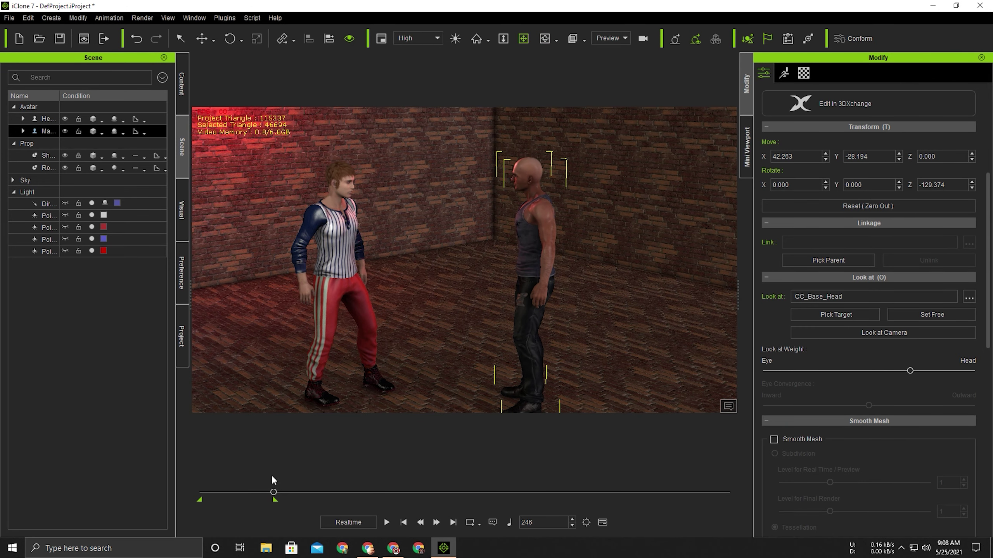
Add another camera at frame 1 and orbit it to frame both avatars.
left_click(257, 494)
left_click_drag(258, 494, 181, 502)
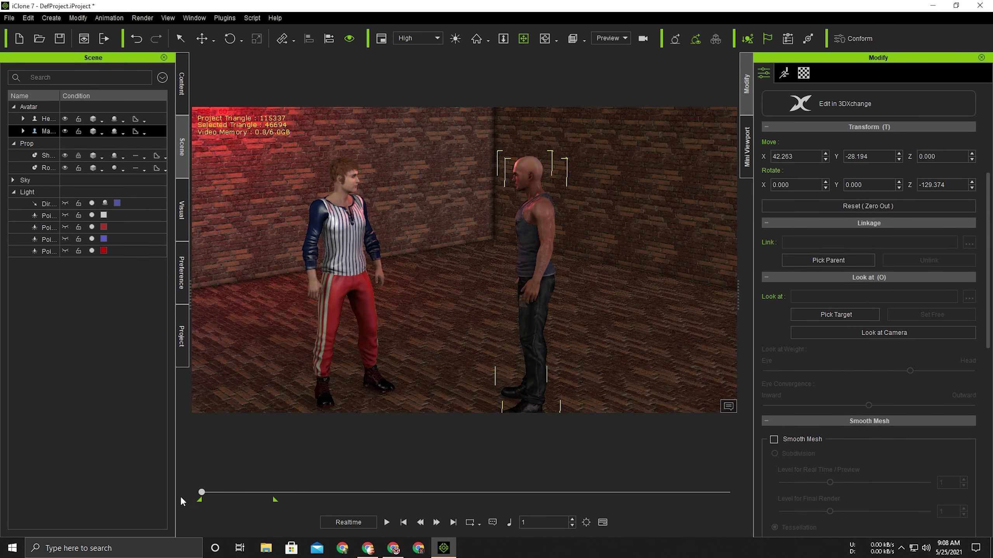
left_click(141, 21)
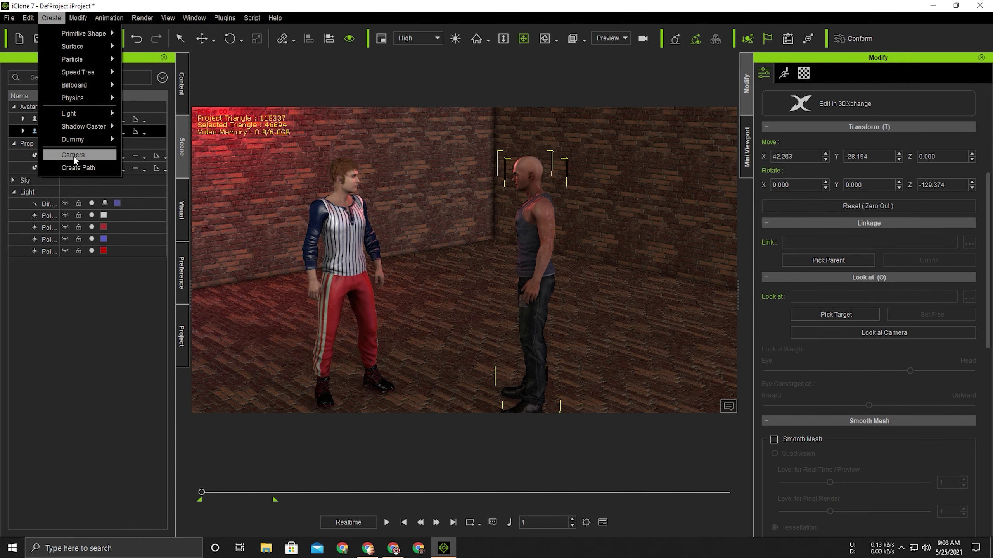
left_click(73, 154)
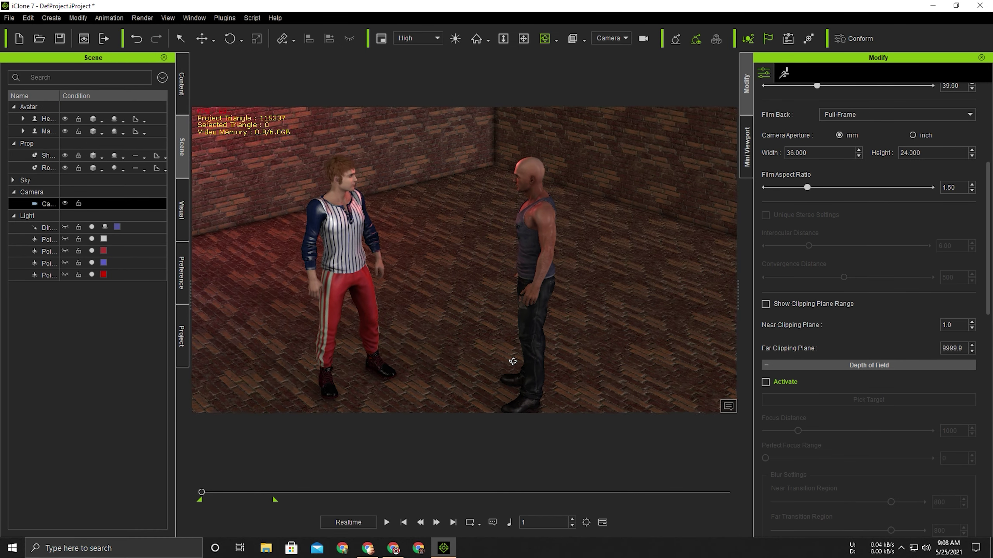
mouse_move(512, 362)
right_mouse_down()
mouse_move(400, 336)
mouse_move(358, 396)
right_mouse_up()
left_click_drag(201, 493, 270, 493)
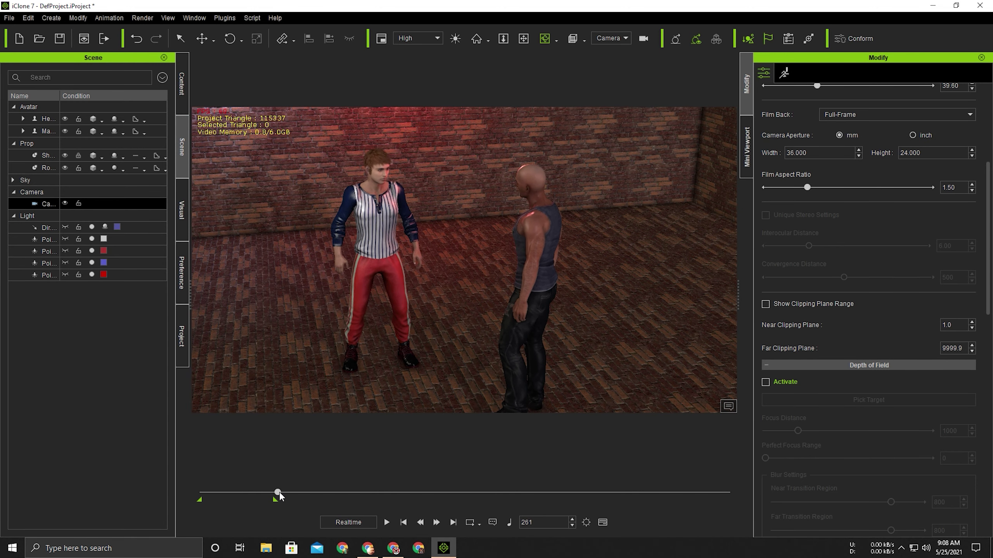
right_click_drag(407, 273, 552, 254)
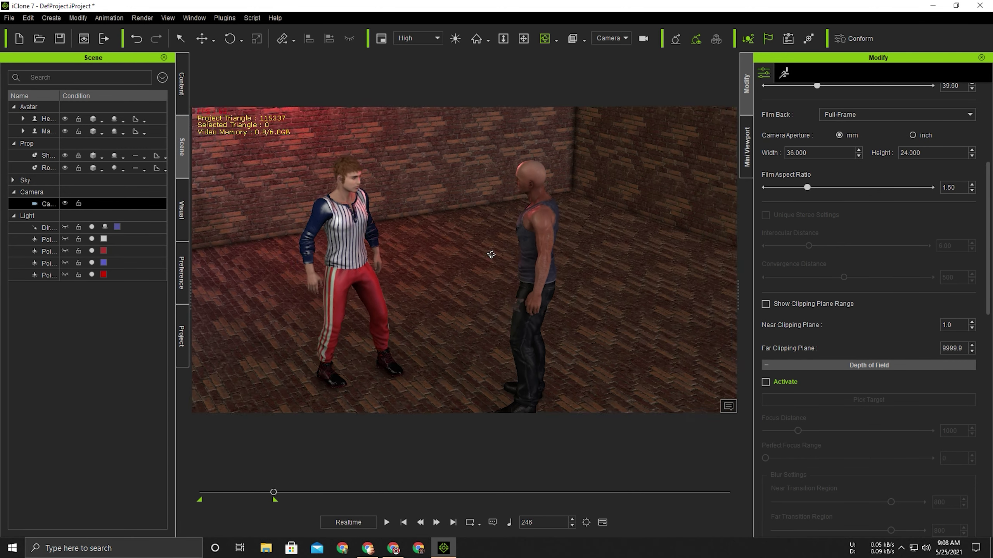
Play back the two-avatar shot, stopping at frame 193 with the timeline shown.
key("space")
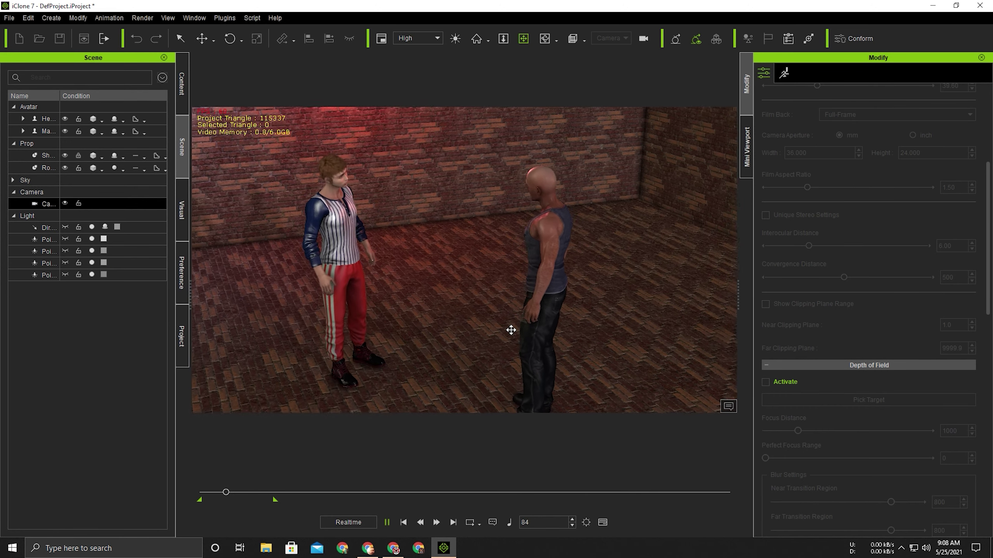
key("space")
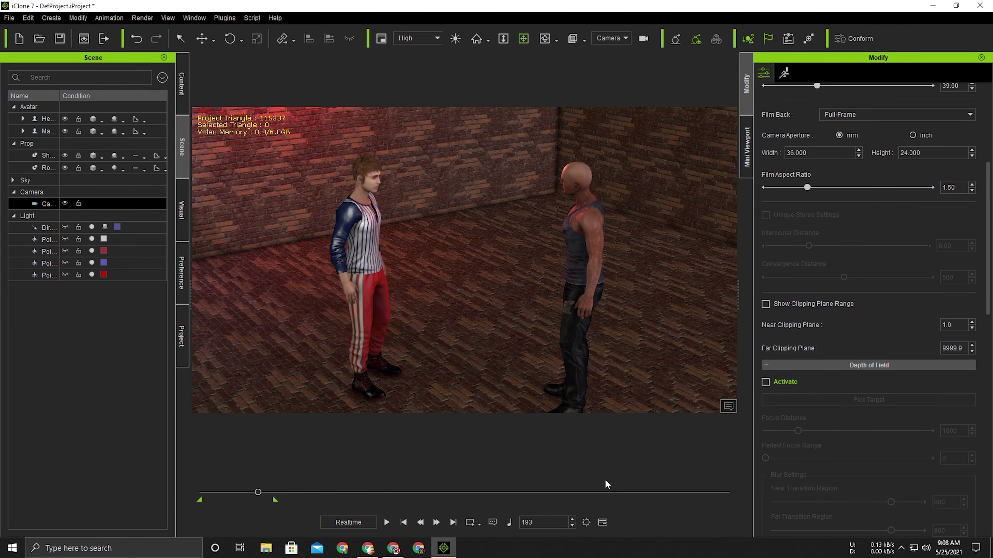
left_click(603, 523)
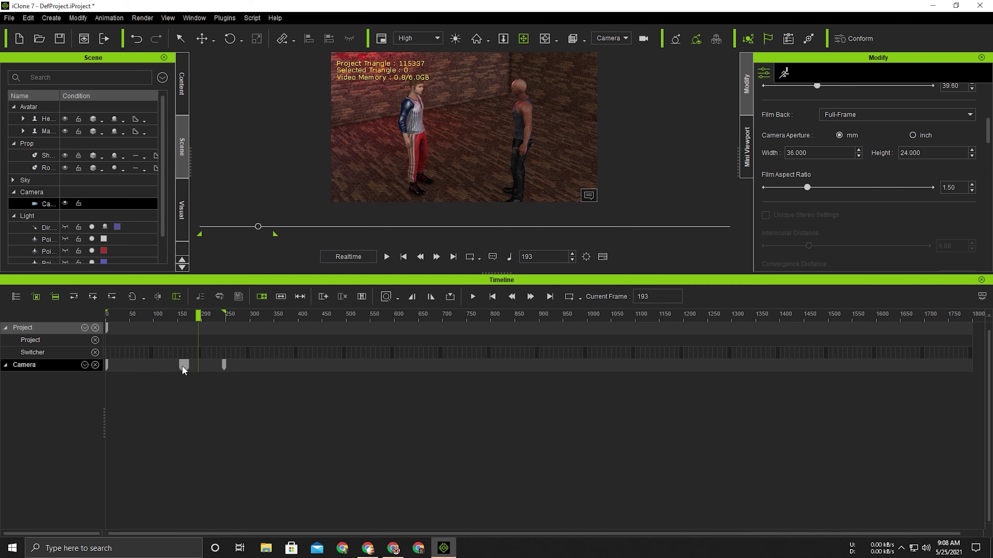
Delete the earlier key on the Camera track, close the Timeline, and play the scene.
left_click_drag(161, 366, 192, 367)
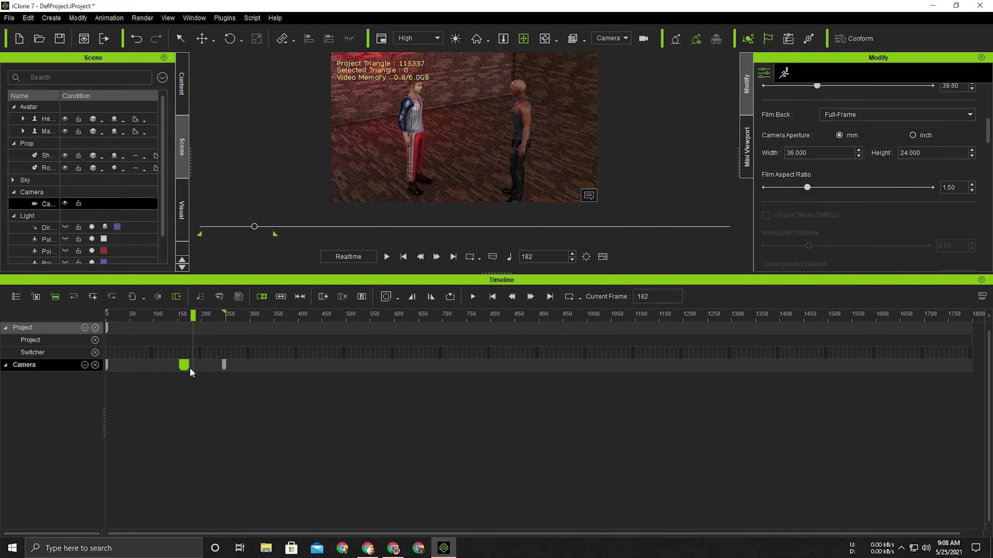
key("Delete")
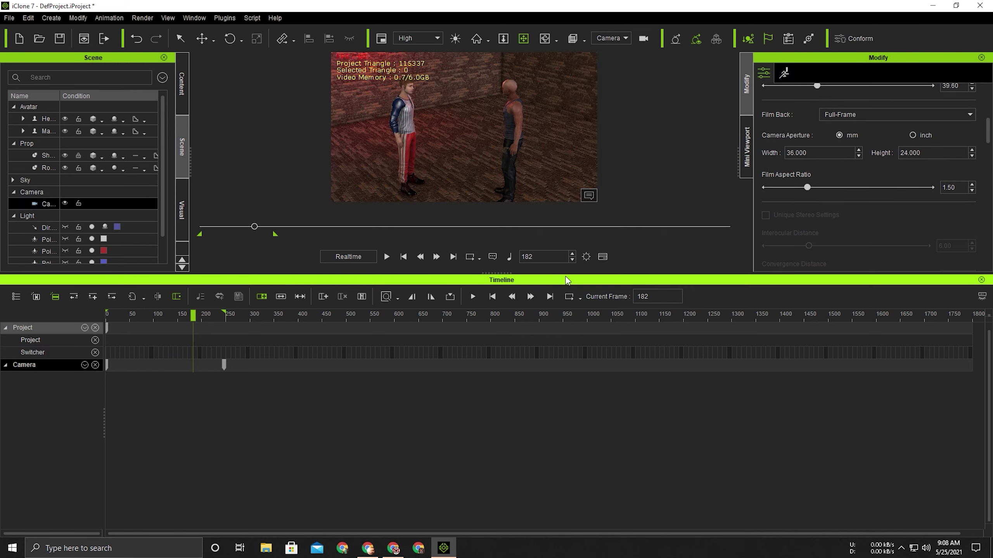
left_click(603, 257)
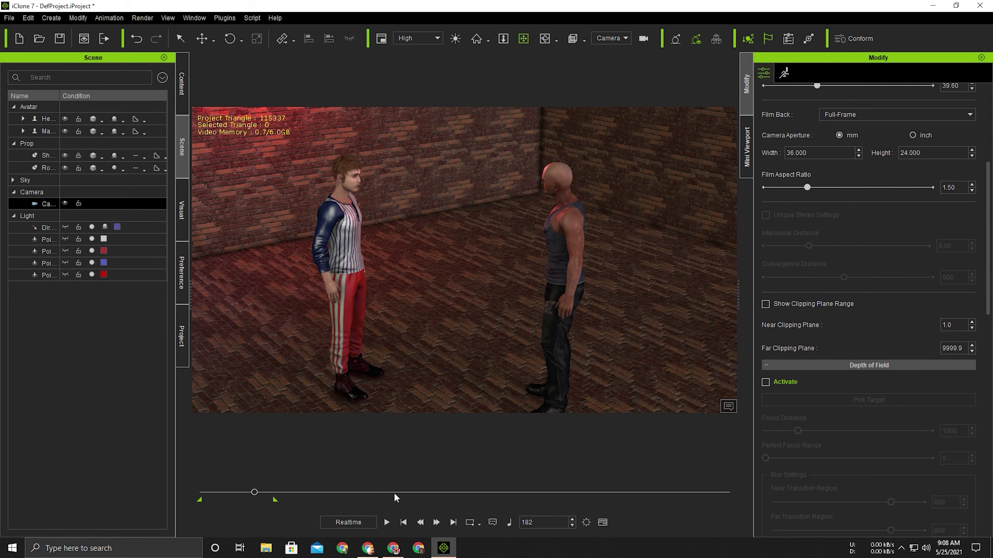
left_click(387, 523)
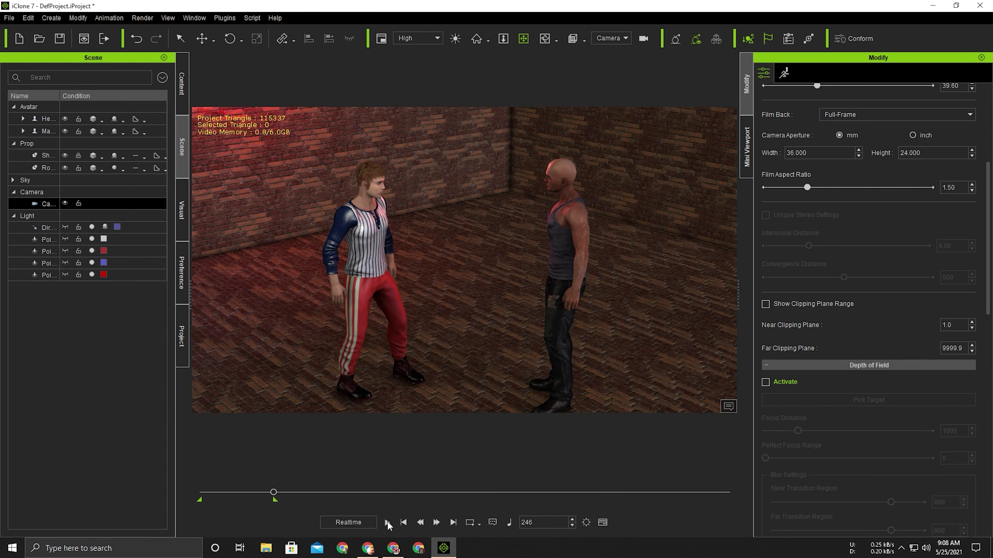